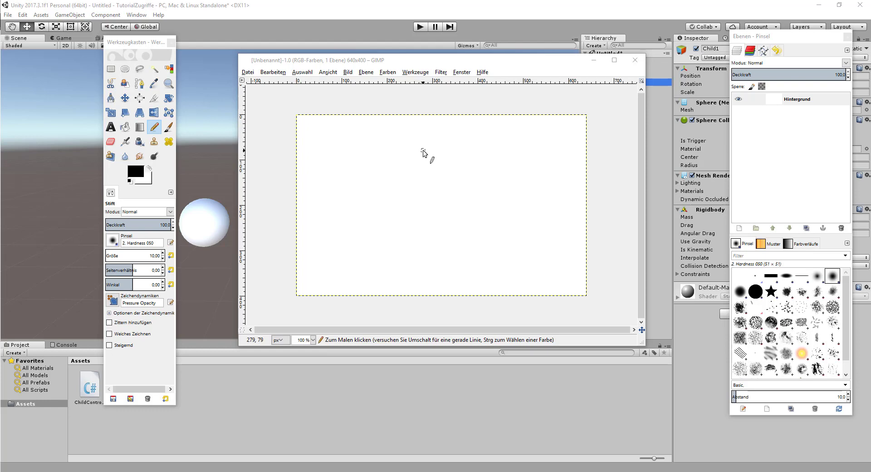
# Pencil-sketch a top box joined by two lines to two lower boxes, then move the image aside
pyautogui.moveTo(422, 150)
pyautogui.mouseDown()
pyautogui.moveTo(469, 144)
pyautogui.moveTo(421, 153)
pyautogui.mouseUp()
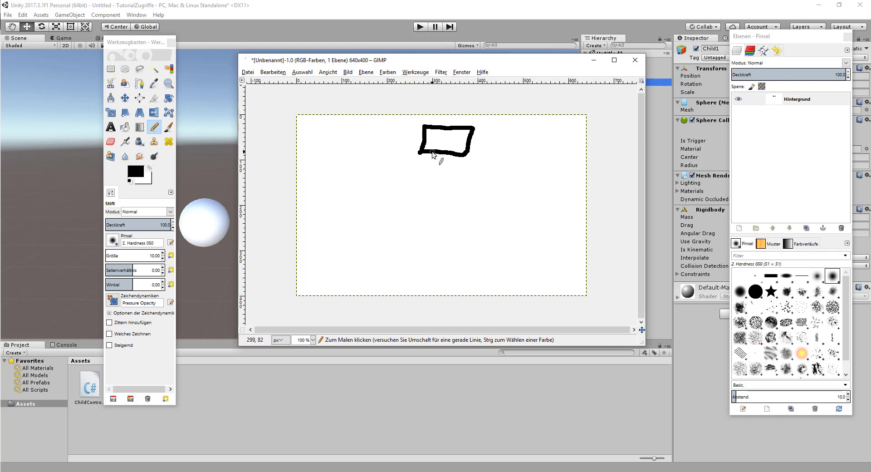
pyautogui.moveTo(433, 153); pyautogui.dragTo(414, 188)
pyautogui.moveTo(450, 157); pyautogui.dragTo(474, 190)
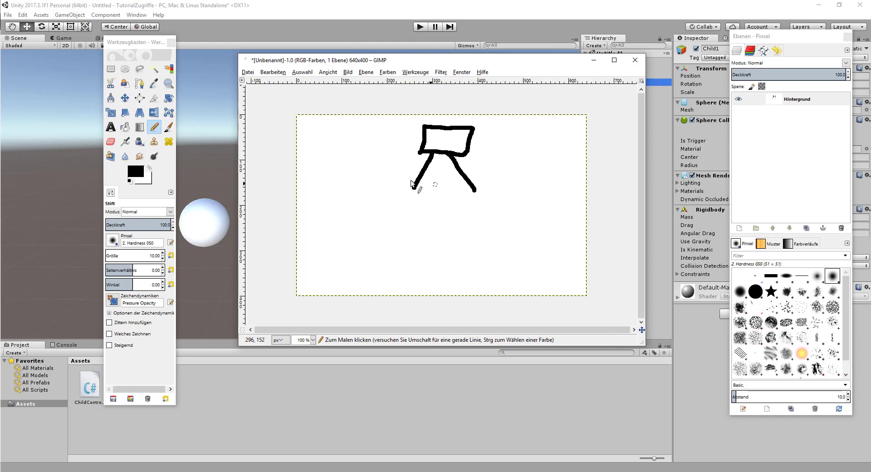
pyautogui.moveTo(388, 184)
pyautogui.mouseDown()
pyautogui.moveTo(387, 215)
pyautogui.moveTo(388, 184)
pyautogui.mouseUp()
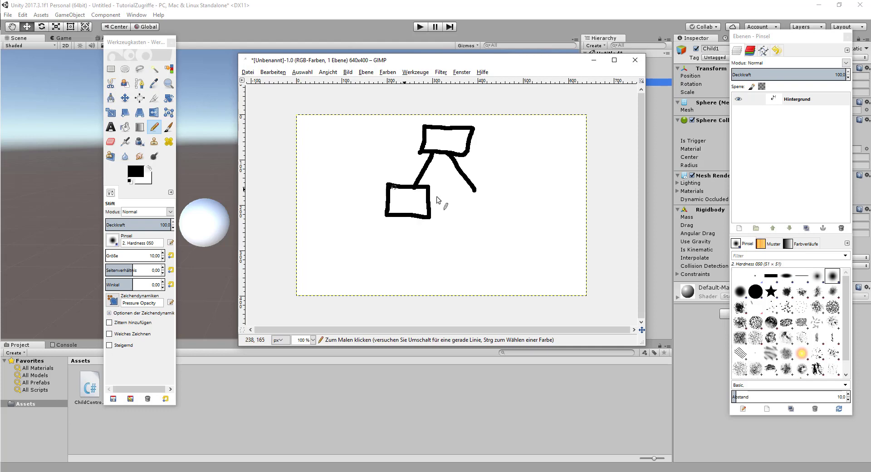
pyautogui.moveTo(452, 186)
pyautogui.mouseDown()
pyautogui.moveTo(455, 211)
pyautogui.moveTo(452, 188)
pyautogui.mouseUp()
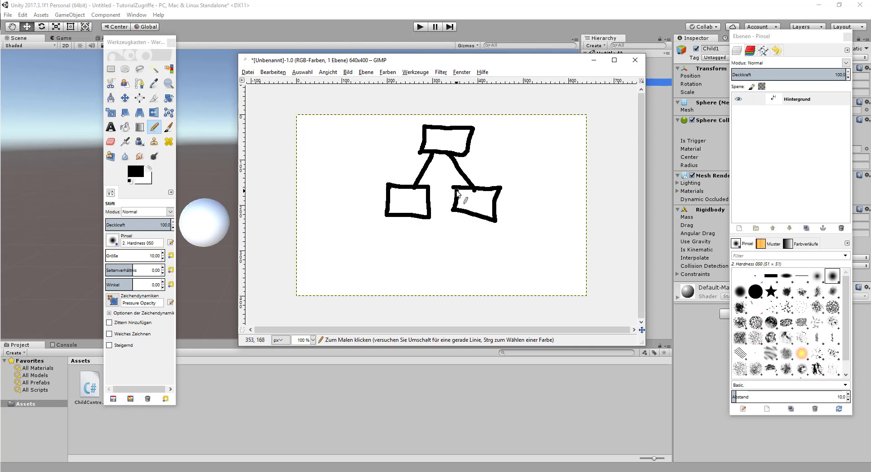
pyautogui.moveTo(500, 65); pyautogui.dragTo(369, 76)
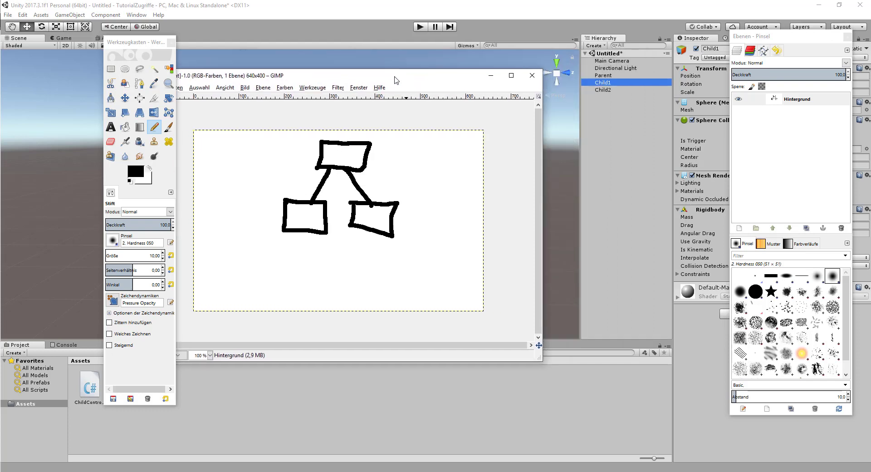
# Parent the Child1 and Child2 spheres under the Parent cube in the Hierarchy
pyautogui.moveTo(603, 83); pyautogui.dragTo(604, 75)
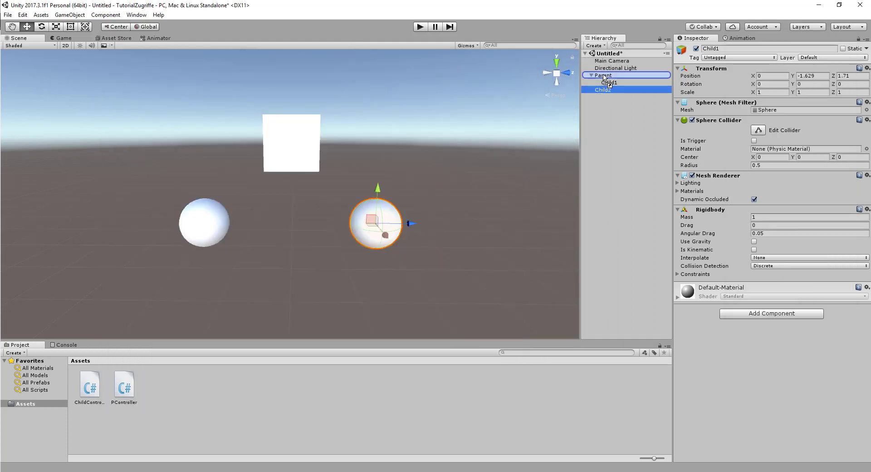
pyautogui.moveTo(603, 91); pyautogui.dragTo(604, 75)
pyautogui.click(604, 76)
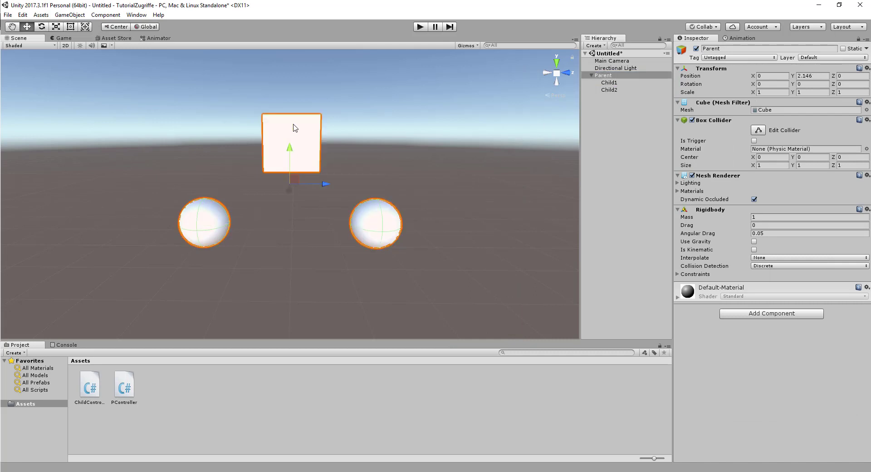
# Move Parent to Y 2.414, Z 0.027 and reset its Scale X to 1
pyautogui.moveTo(291, 150); pyautogui.dragTo(317, 105)
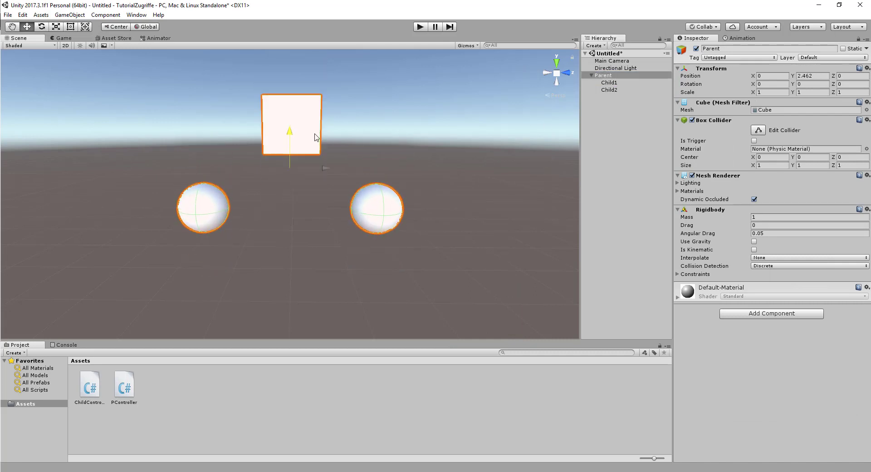
pyautogui.moveTo(325, 163); pyautogui.dragTo(329, 171)
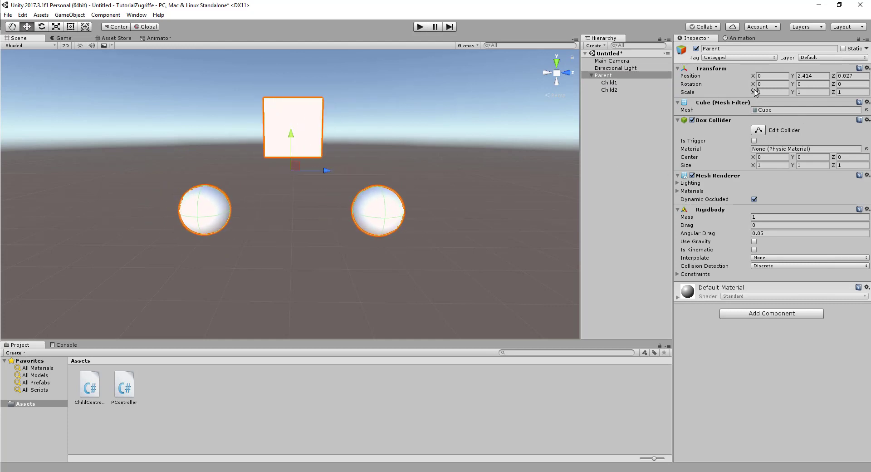
pyautogui.moveTo(753, 93)
pyautogui.mouseDown()
pyautogui.moveTo(766, 97)
pyautogui.moveTo(757, 98)
pyautogui.mouseUp()
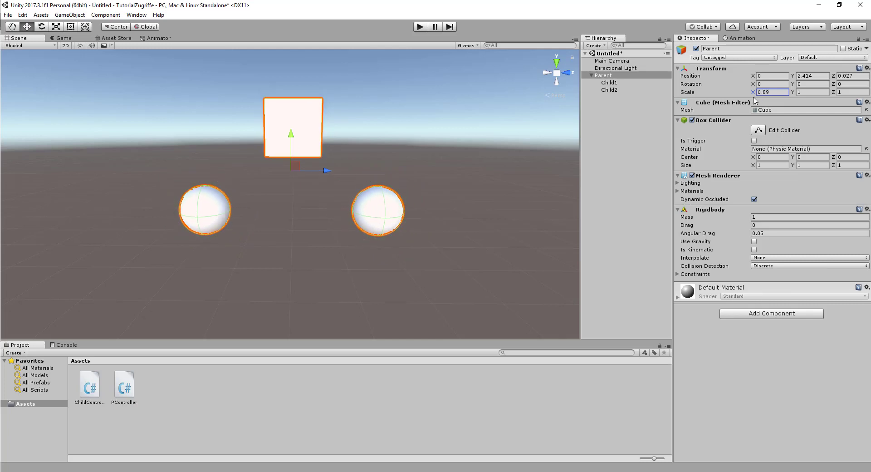
pyautogui.click(772, 93)
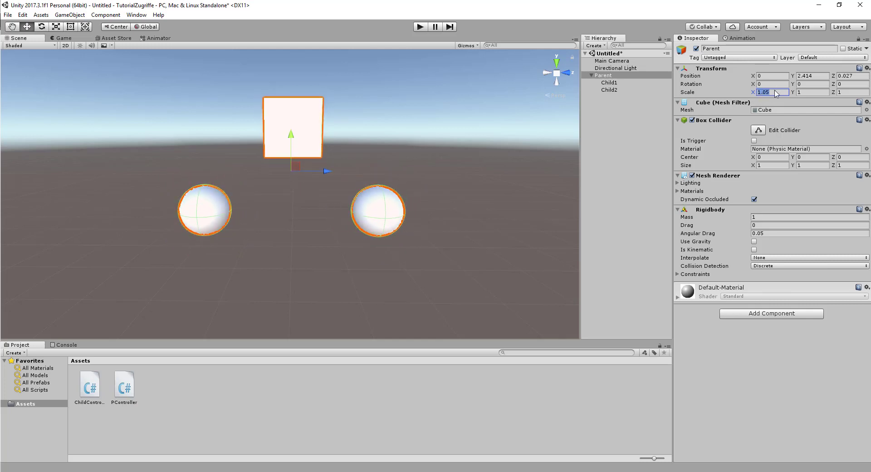
pyautogui.write('1')
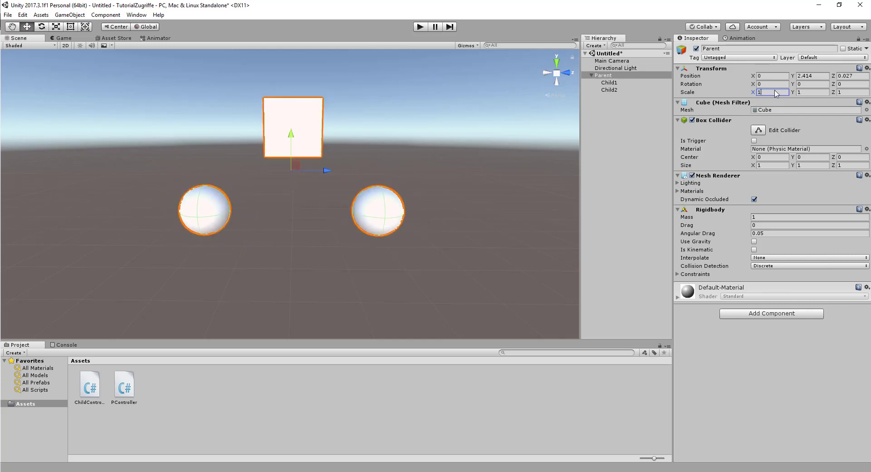
pyautogui.click(611, 77)
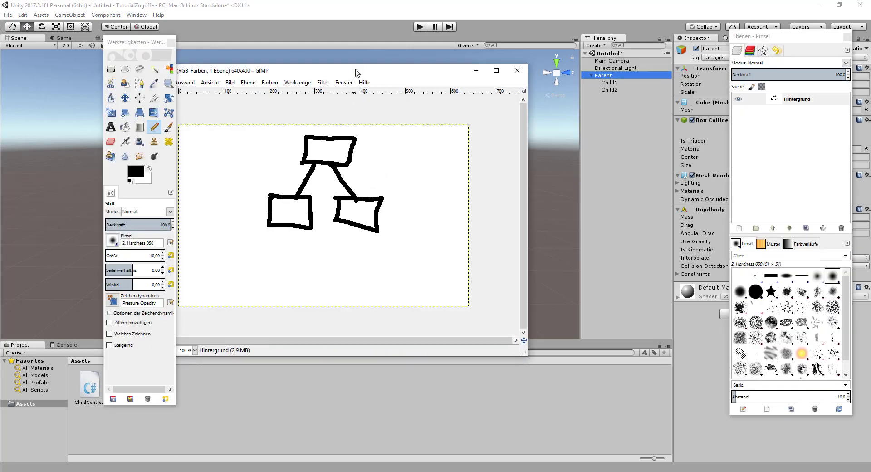
pyautogui.moveTo(363, 72); pyautogui.dragTo(463, 63)
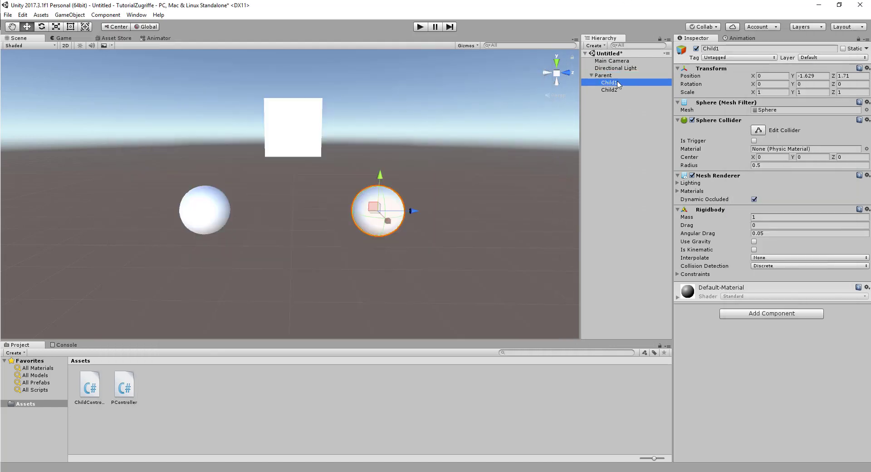
pyautogui.click(719, 212)
pyautogui.click(718, 211)
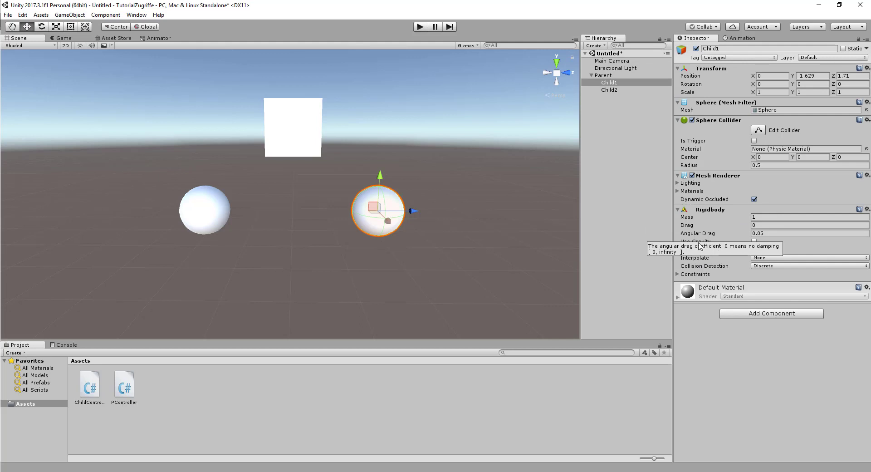
pyautogui.click(614, 84)
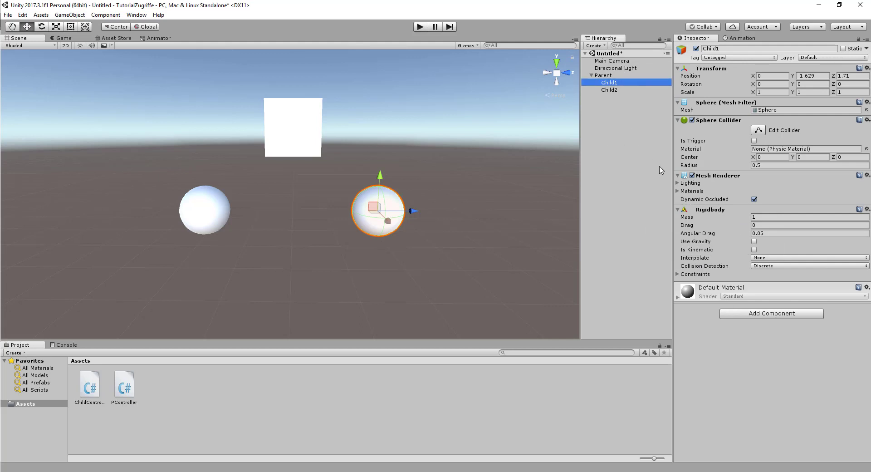
pyautogui.click(607, 89)
pyautogui.click(610, 82)
# Open PController and ChildController.cs in Visual Studio, then go back to Unity
pyautogui.doubleClick(129, 389)
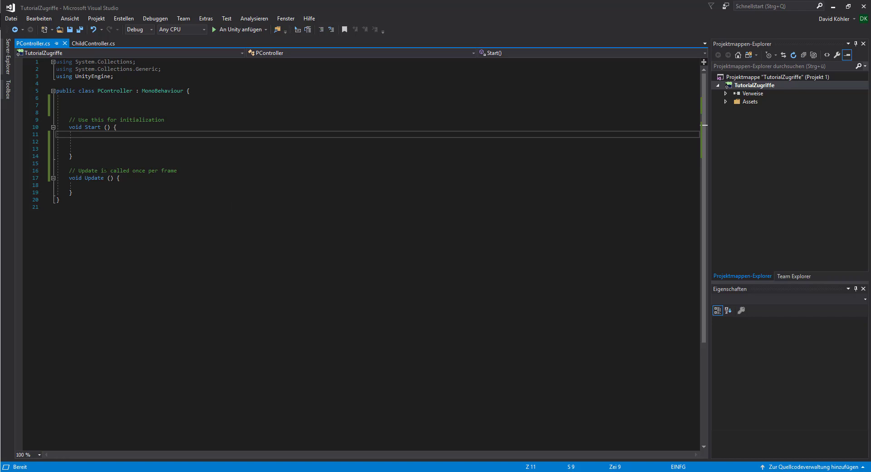
pyautogui.click(97, 41)
pyautogui.click(87, 135)
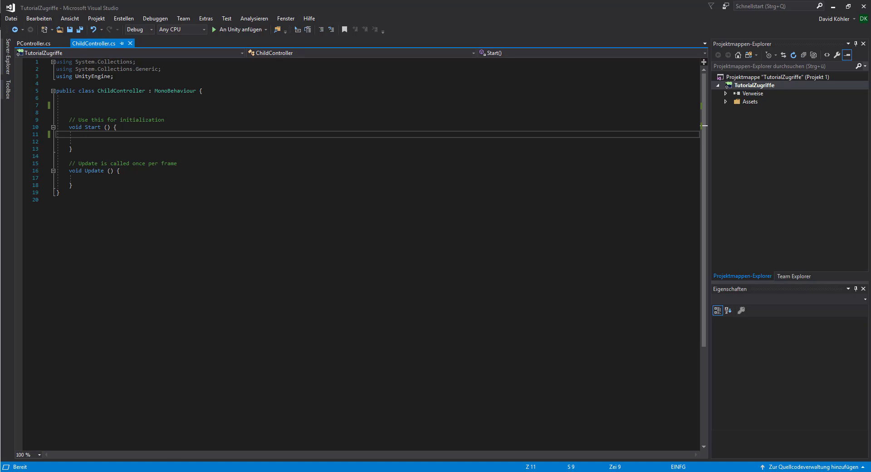
pyautogui.moveTo(163, 466)
pyautogui.click(168, 435)
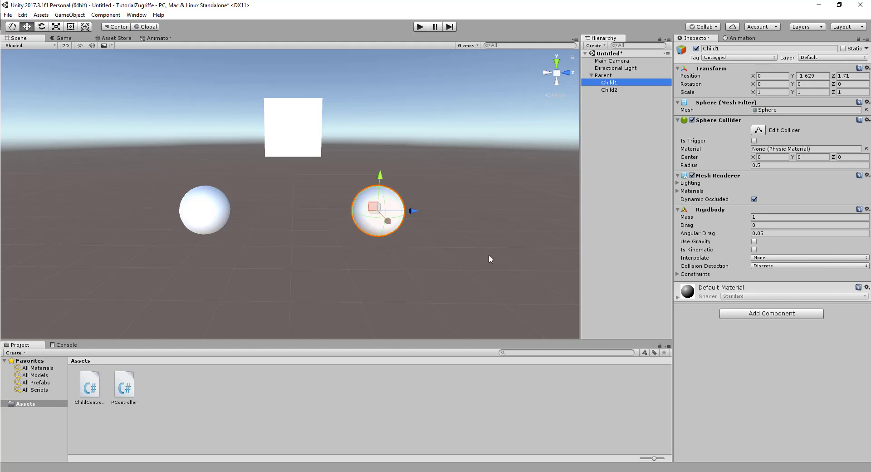
# Drop ChildController onto Child1 and Child2, and PController onto Parent, in the Inspector
pyautogui.moveTo(89, 393); pyautogui.dragTo(749, 371)
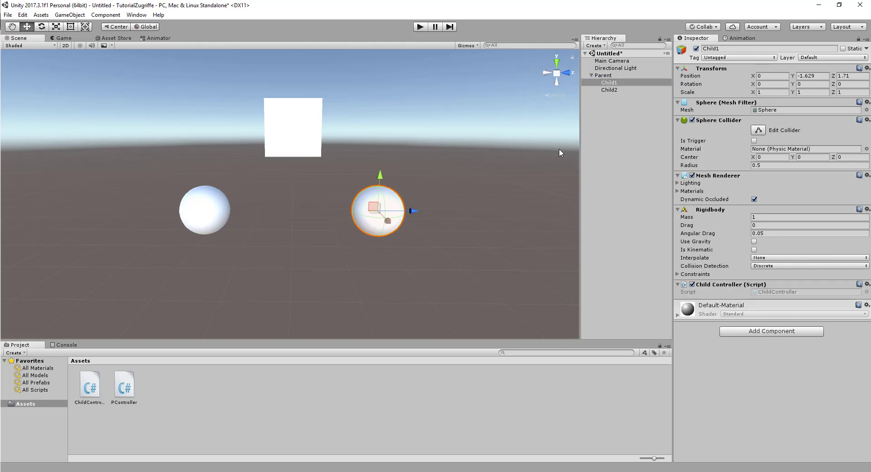
pyautogui.click(614, 90)
pyautogui.moveTo(90, 385); pyautogui.dragTo(656, 275)
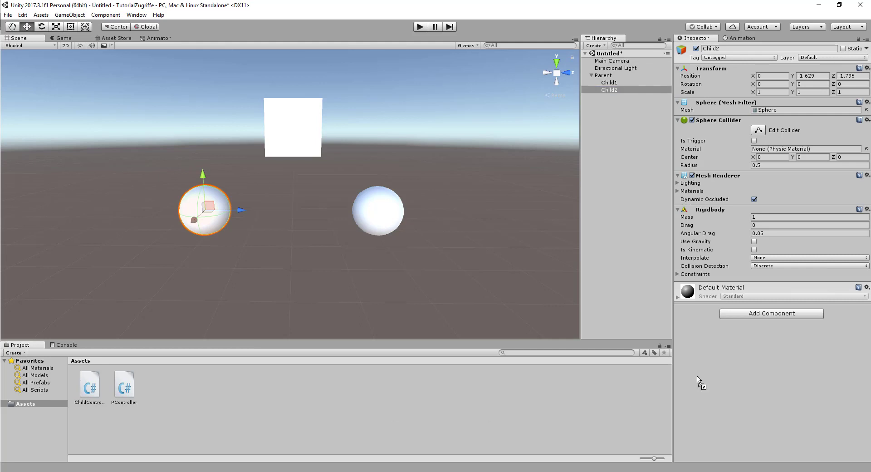
pyautogui.click(608, 75)
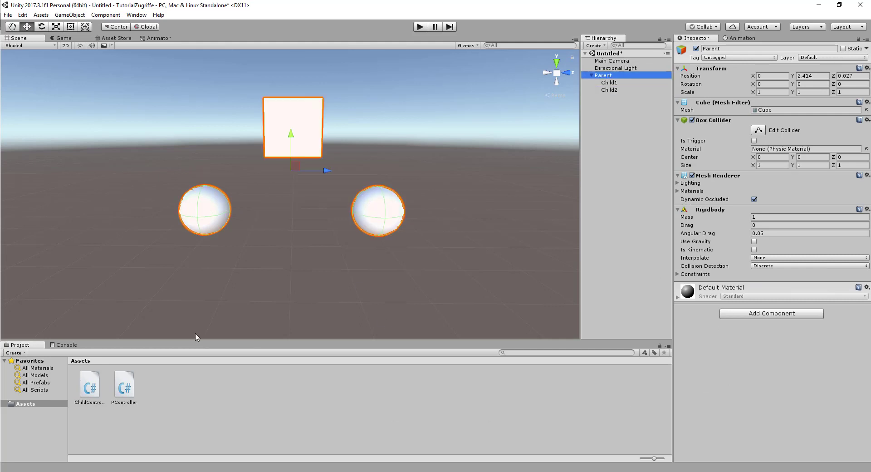
pyautogui.moveTo(125, 391); pyautogui.dragTo(774, 361)
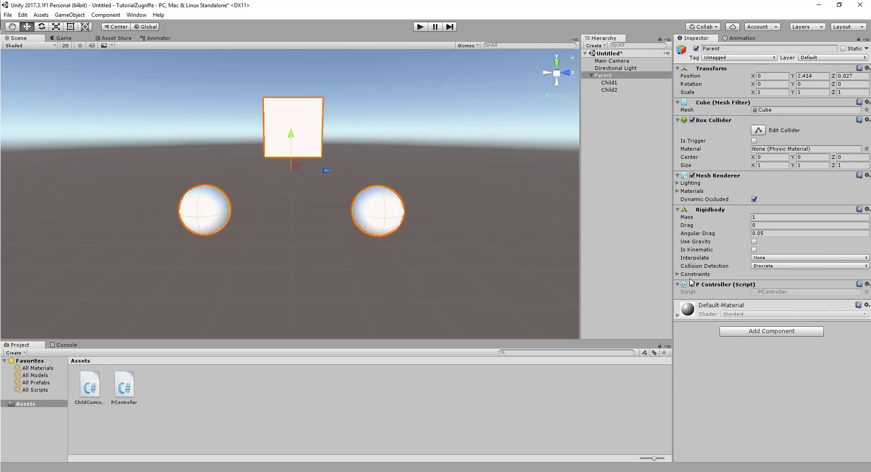
pyautogui.click(626, 83)
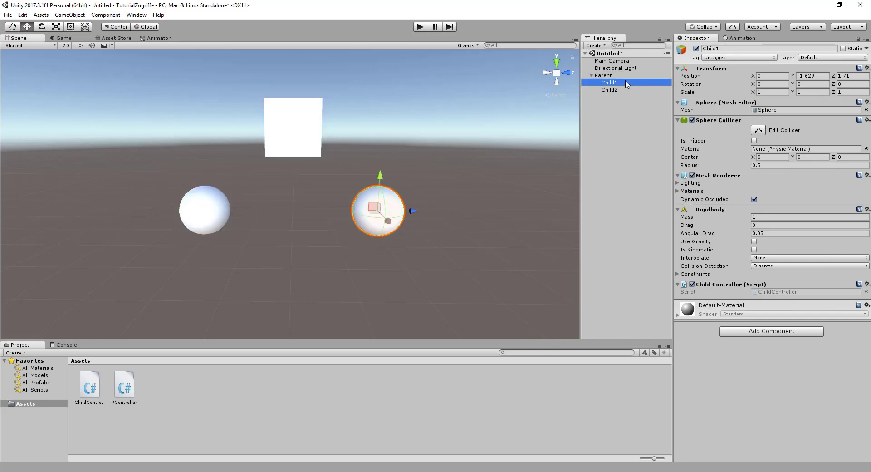
# Write Rigidbody rb = GetComponent<Rigidbody>(); in ChildController's Start, then return to Unity
pyautogui.hotkey('alt', 'Tab')
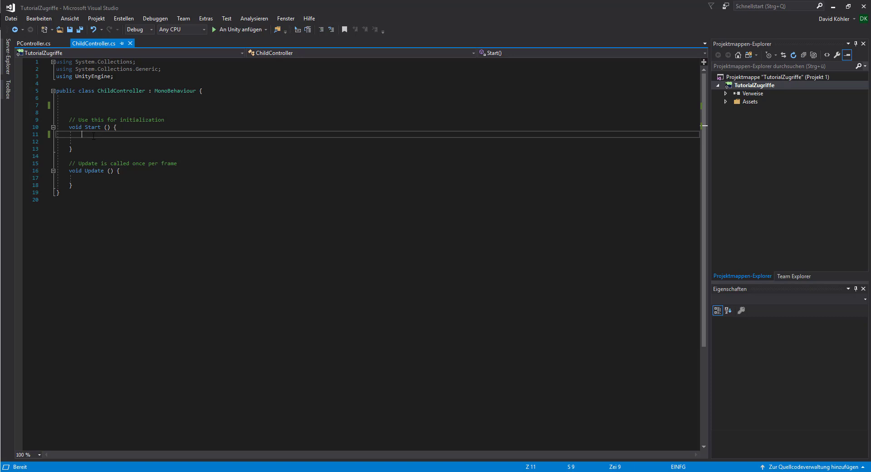
pyautogui.write('Rigidbody')
pyautogui.press('Escape')
pyautogui.write('rb ')
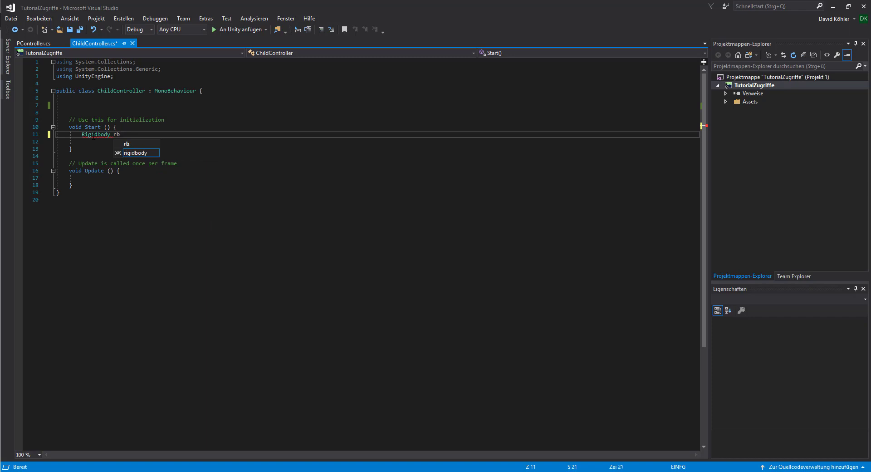
pyautogui.write('= GetComponent')
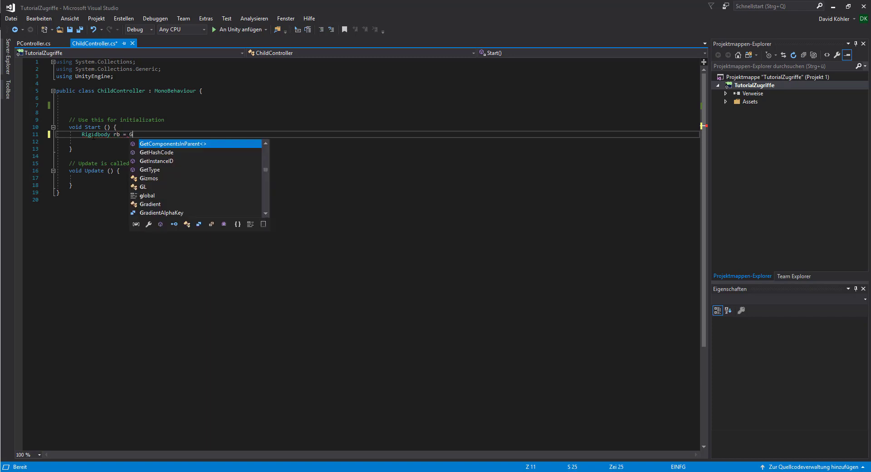
pyautogui.press('Escape')
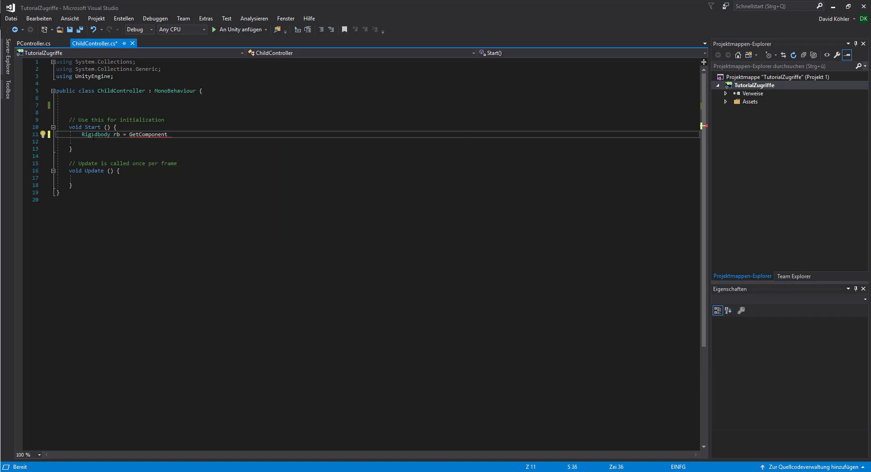
pyautogui.write('<')
pyautogui.write('Rig')
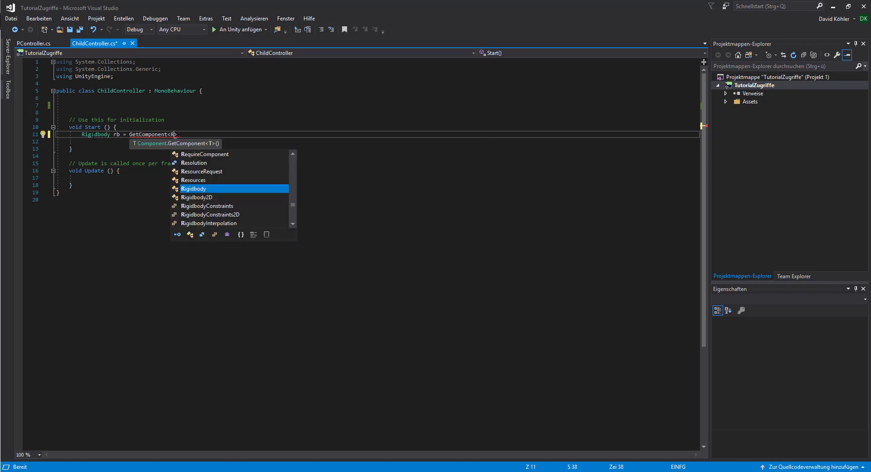
pyautogui.press('Tab')
pyautogui.write('>')
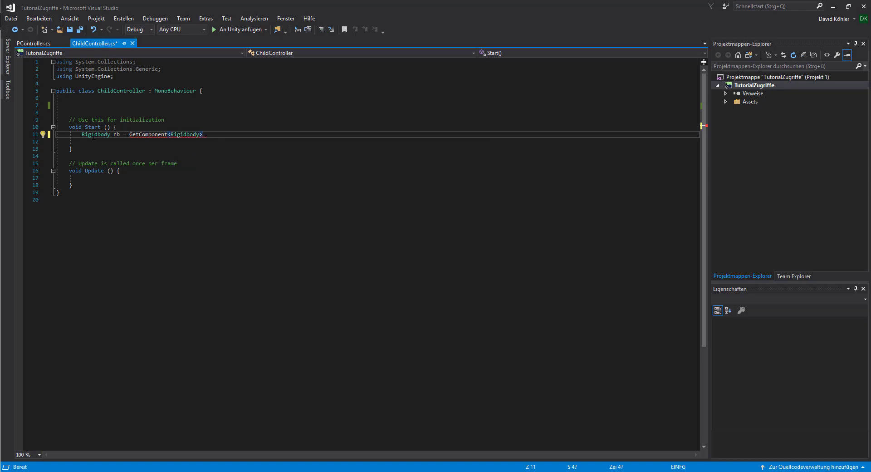
pyautogui.write('();')
pyautogui.hotkey('alt', 'Tab')
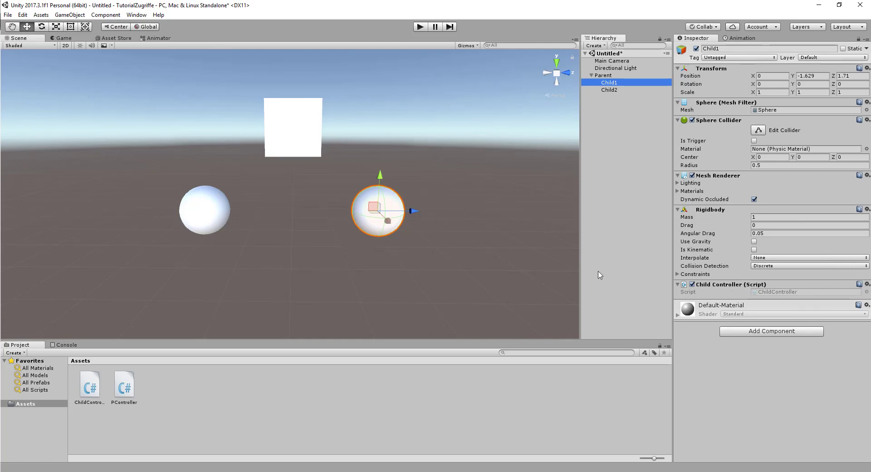
# Inspect Parent and Child1, then bring ChildController.cs back up in Visual Studio
pyautogui.click(609, 75)
pyautogui.click(611, 82)
pyautogui.click(142, 471)
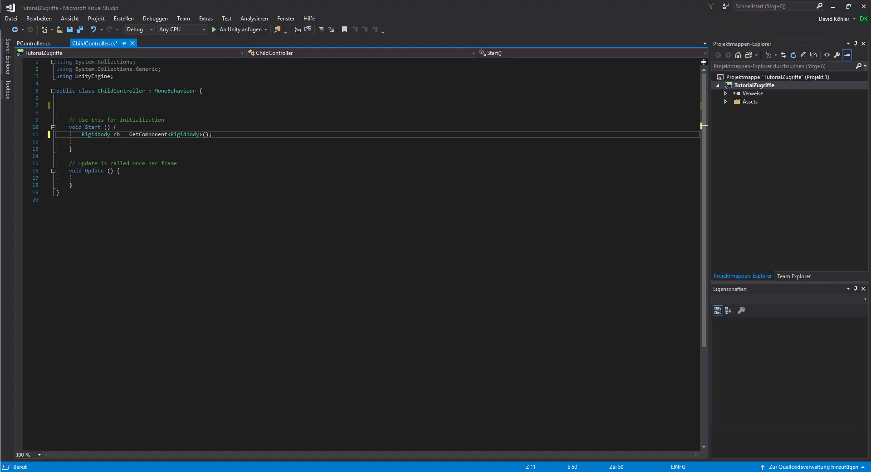
pyautogui.click(33, 43)
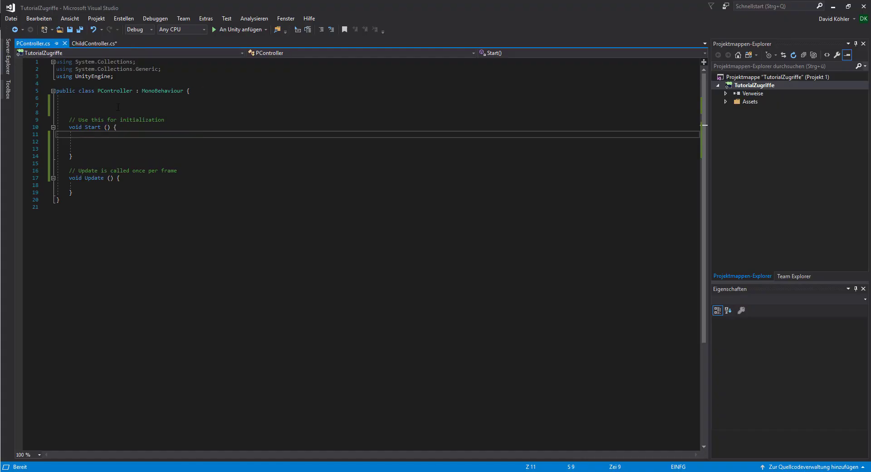
pyautogui.click(91, 43)
# Add public int ChildInt = 10; on line 7 of ChildController, save, and return to Unity
pyautogui.click(83, 105)
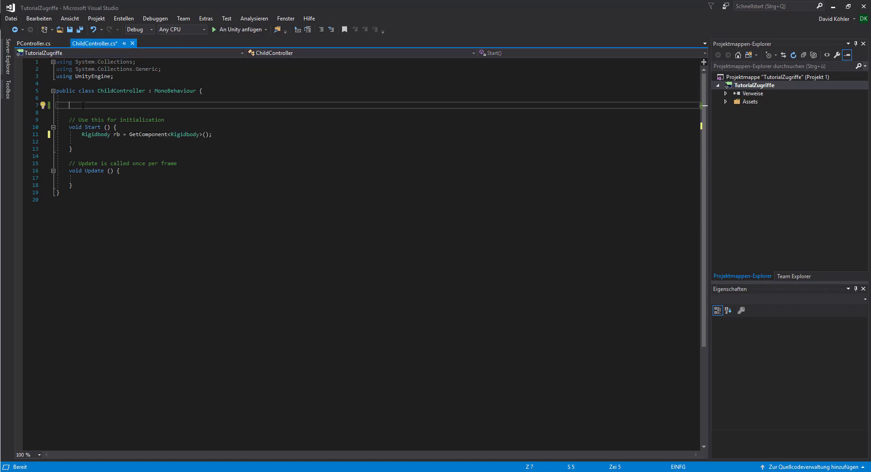
pyautogui.write('pint ')
pyautogui.write('pu')
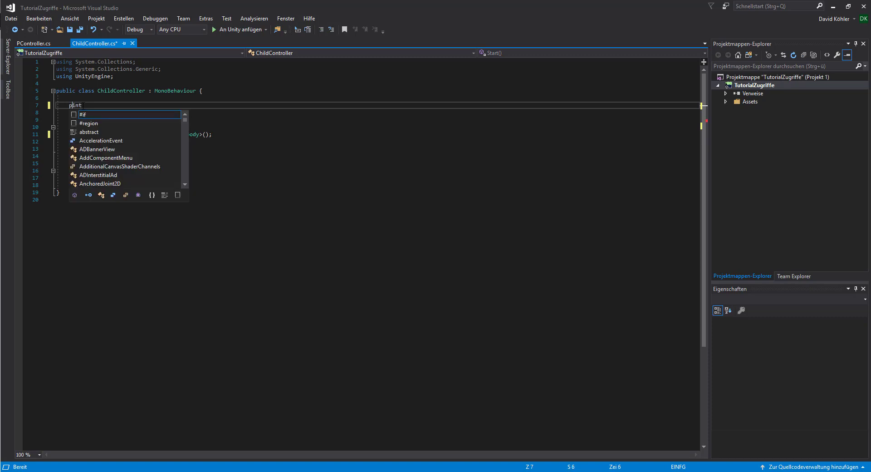
pyautogui.write('blic')
pyautogui.press('End')
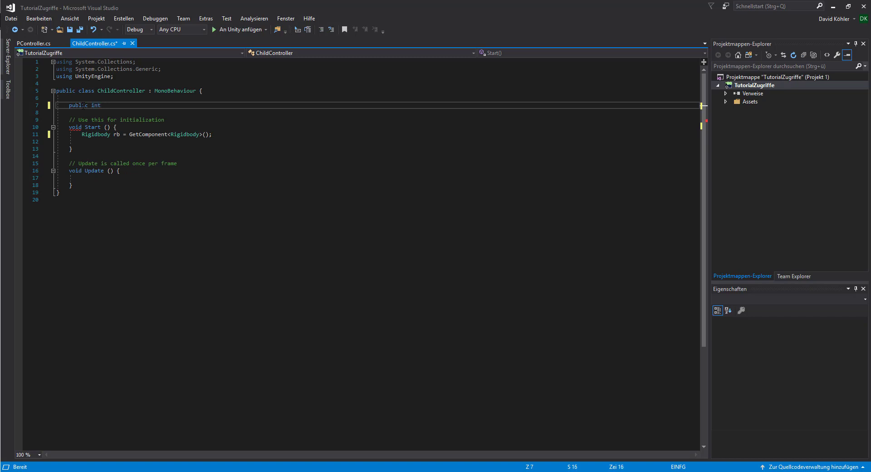
pyautogui.write('hild')
pyautogui.write('Int ')
pyautogui.write('= 10;')
pyautogui.hotkey('ctrl', 's')
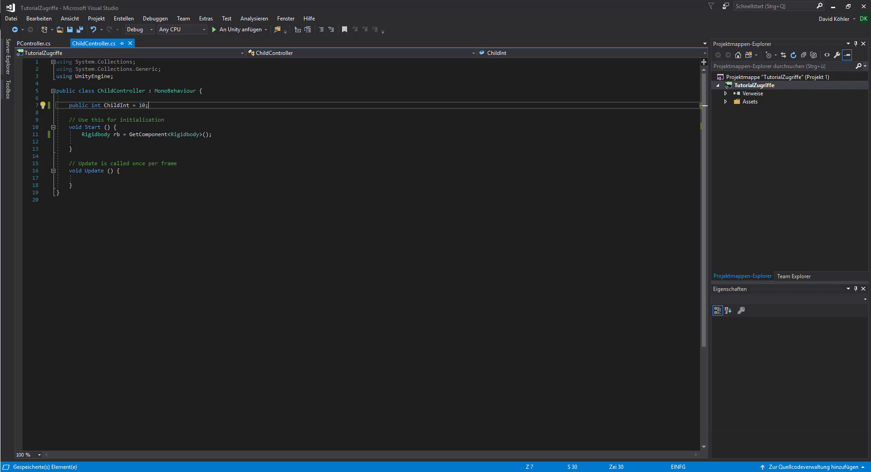
pyautogui.hotkey('alt', 'Tab')
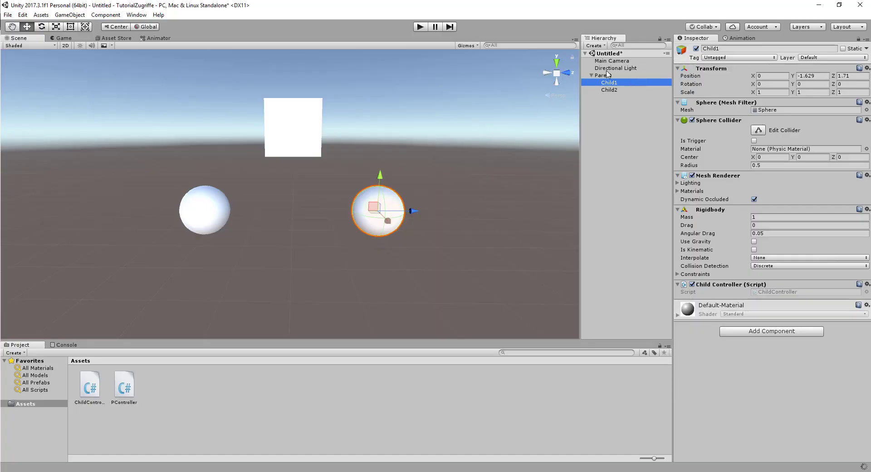
# Check the Child Int field on Child1 and Child2, then select Parent
pyautogui.click(604, 75)
pyautogui.click(609, 82)
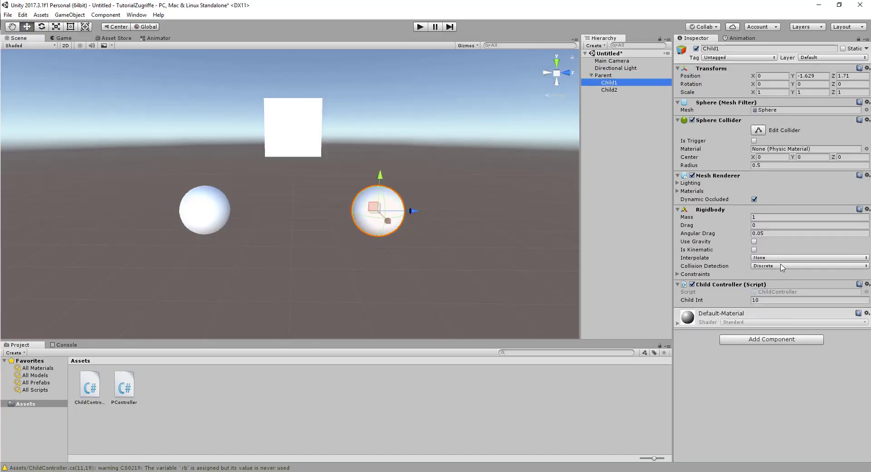
pyautogui.click(770, 301)
pyautogui.write('5')
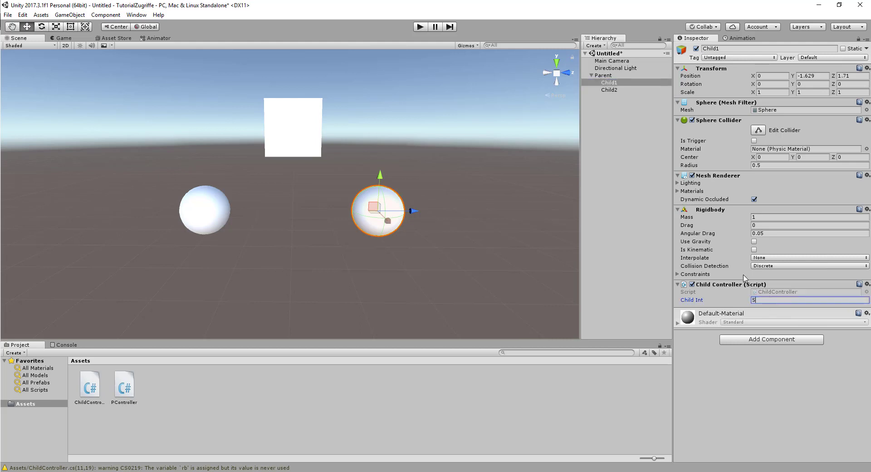
pyautogui.click(609, 90)
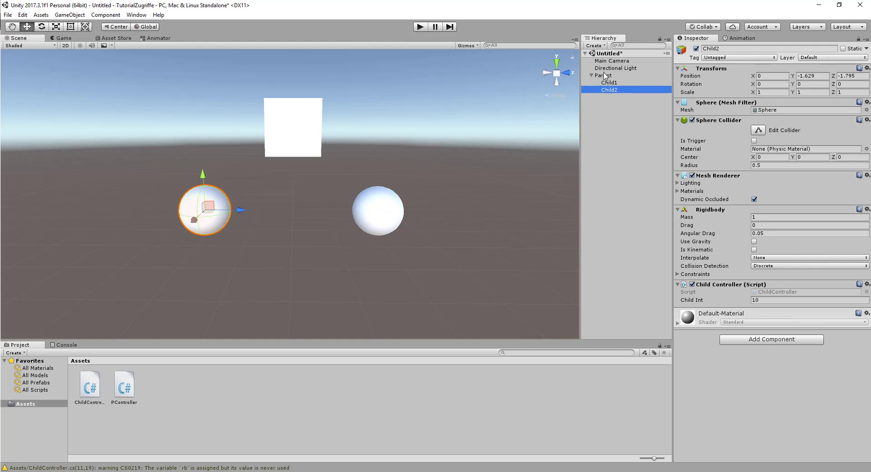
pyautogui.click(604, 76)
# Switch to PController.cs in Visual Studio and place the caret on line 11 inside Start
pyautogui.hotkey('alt', 'Tab')
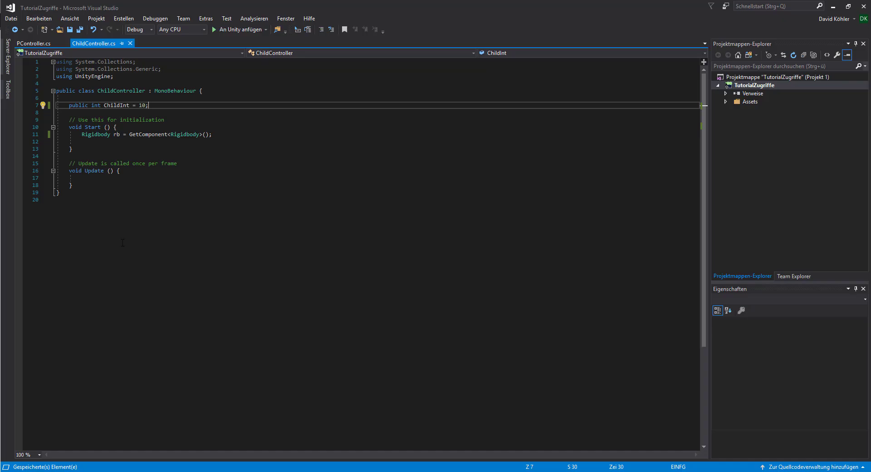
pyautogui.click(40, 44)
pyautogui.click(80, 139)
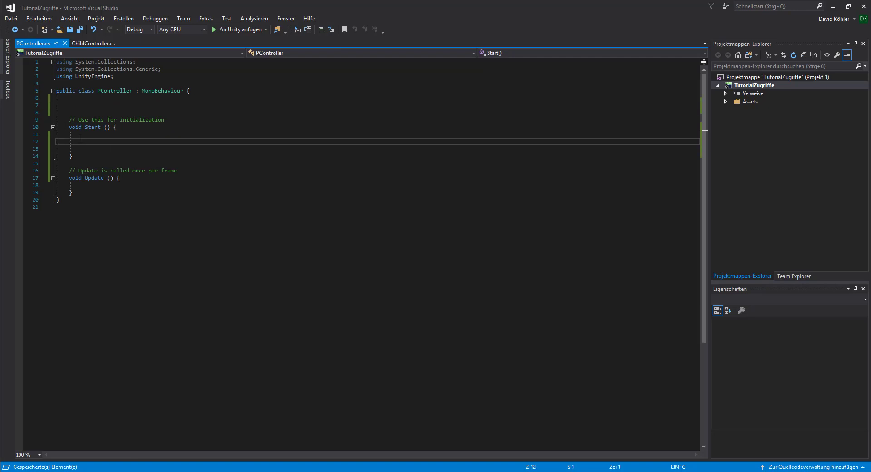
pyautogui.click(85, 135)
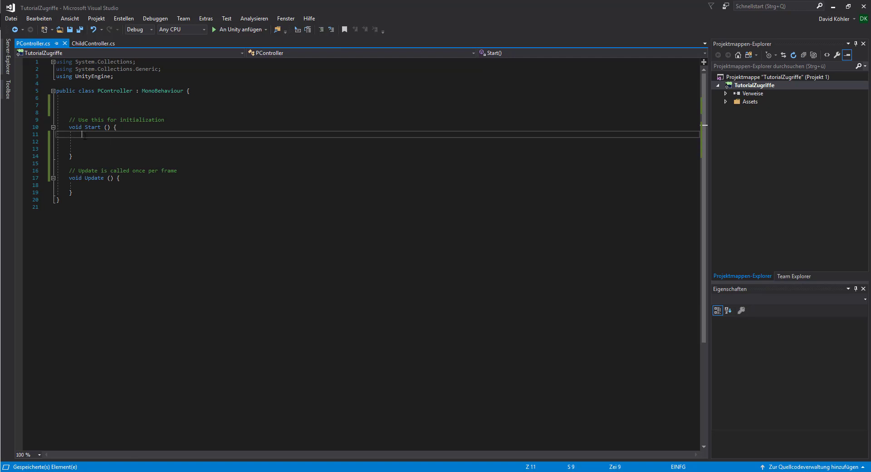
# Type int test = GetComponentInParent<PController>, then start deleting the type argument
pyautogui.write('int t')
pyautogui.write('est')
pyautogui.write(' = ')
pyautogui.write('Get')
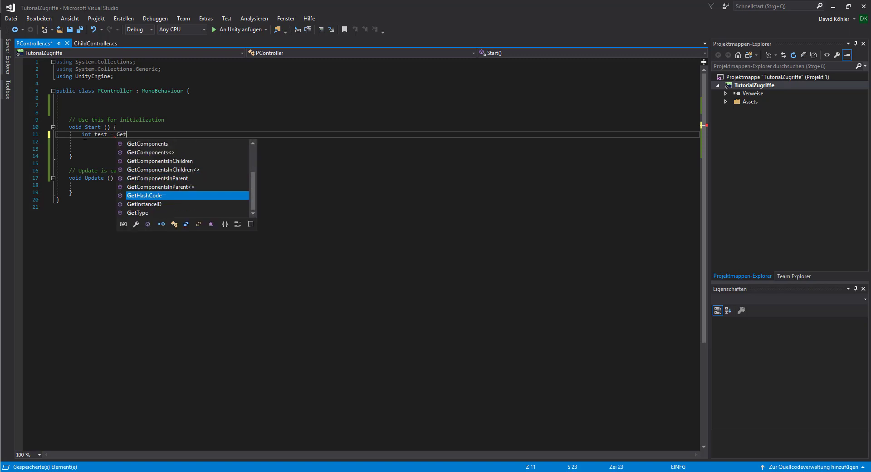
pyautogui.press('Up')
pyautogui.press('Up')
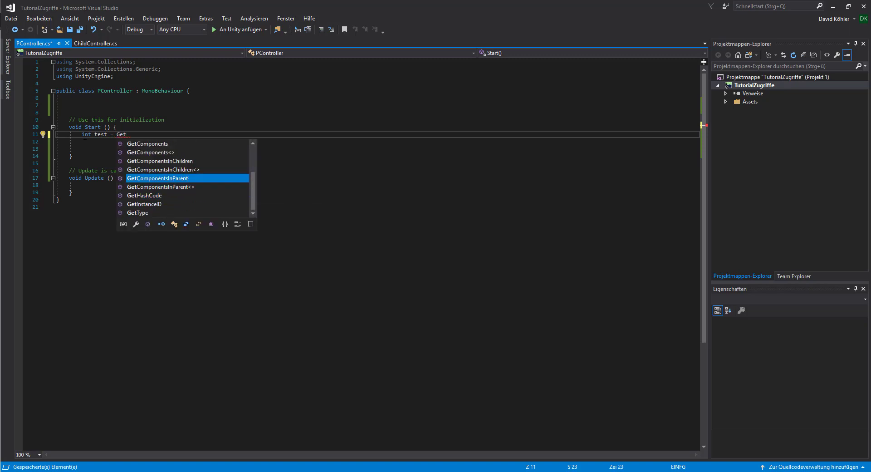
pyautogui.press('Tab')
pyautogui.click(162, 134)
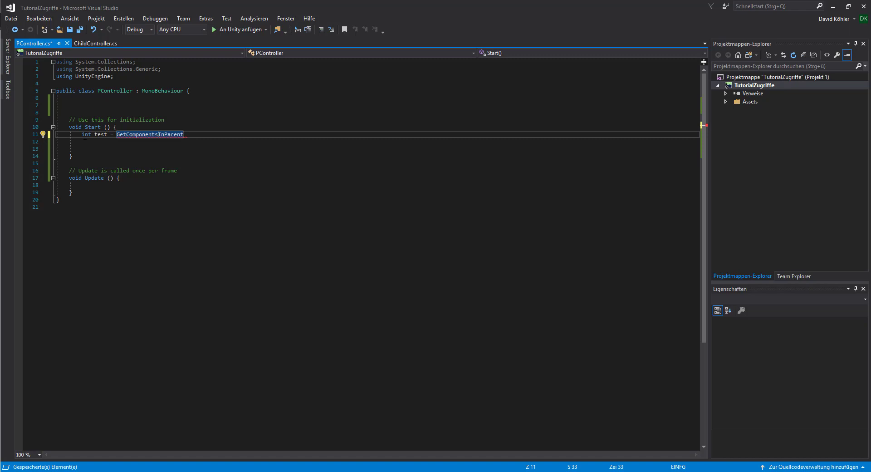
pyautogui.press('BackSpace')
pyautogui.write('<')
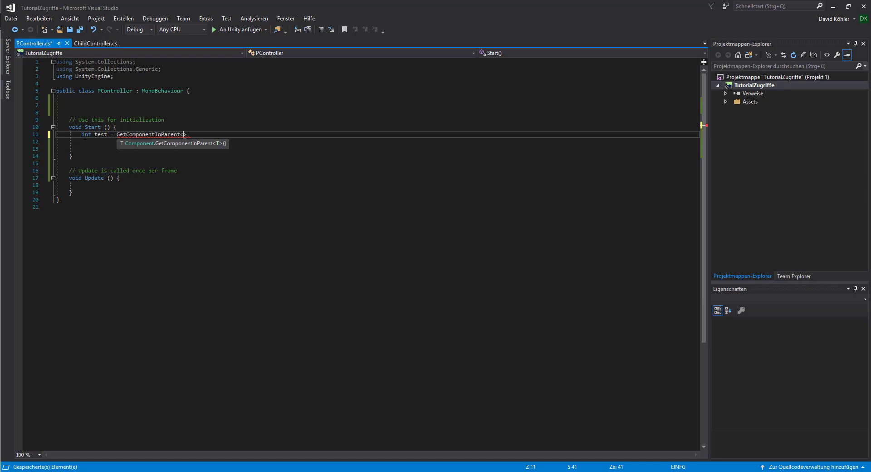
pyautogui.write('P')
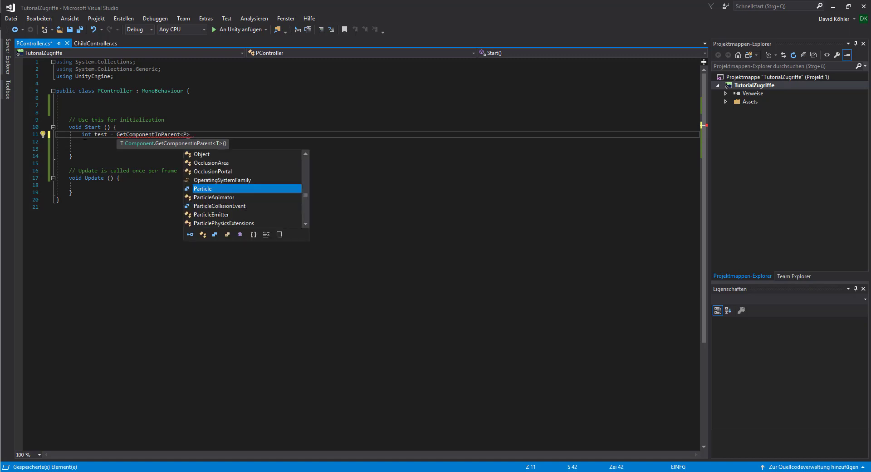
pyautogui.write('C')
pyautogui.press('Tab')
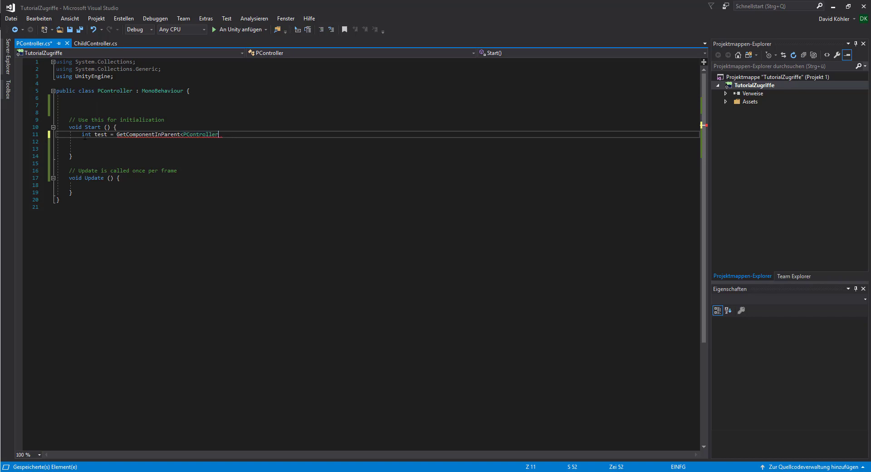
pyautogui.press('BackSpace')
pyautogui.press('BackSpace')
pyautogui.press('BackSpace')
pyautogui.press('BackSpace')
pyautogui.press('BackSpace')
pyautogui.press('BackSpace')
pyautogui.press('BackSpace')
pyautogui.press('BackSpace')
pyautogui.press('BackSpace')
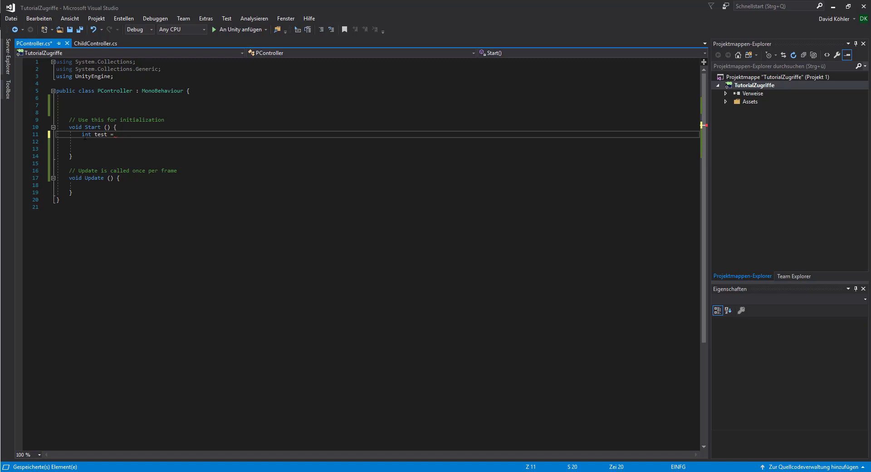
# Continue int test = with this.transform.GetChild(0) using IntelliSense
pyautogui.write('thi')
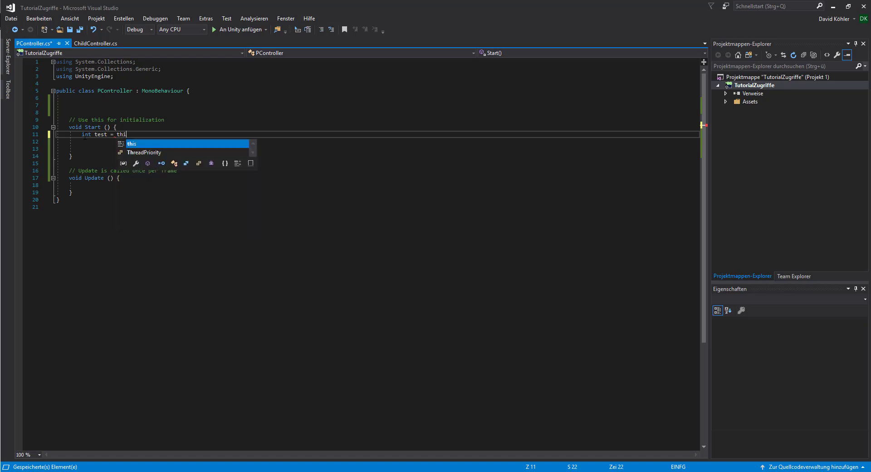
pyautogui.write('s.')
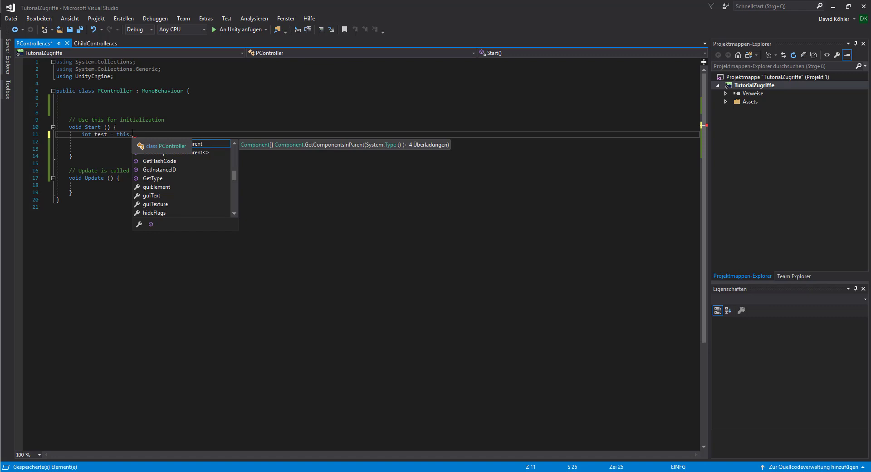
pyautogui.write('transform')
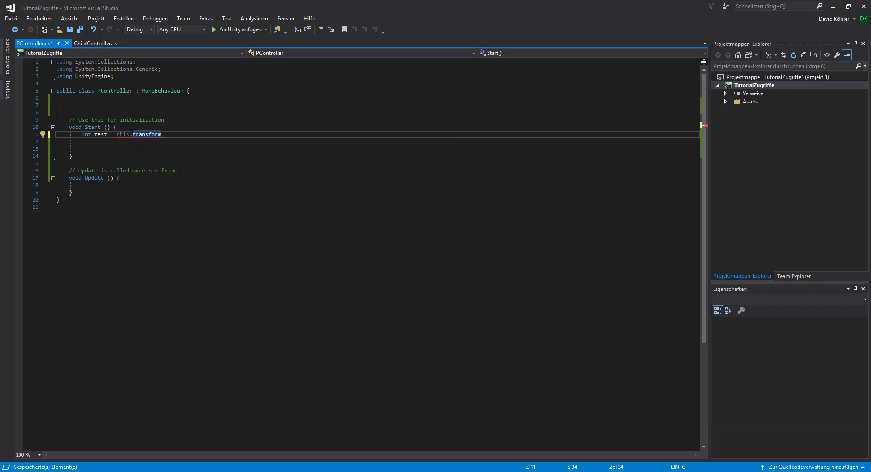
pyautogui.write('.')
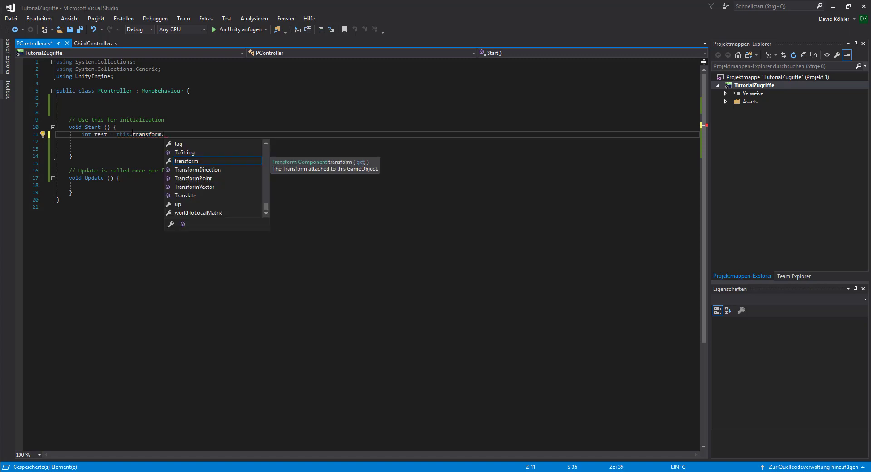
pyautogui.write('Get')
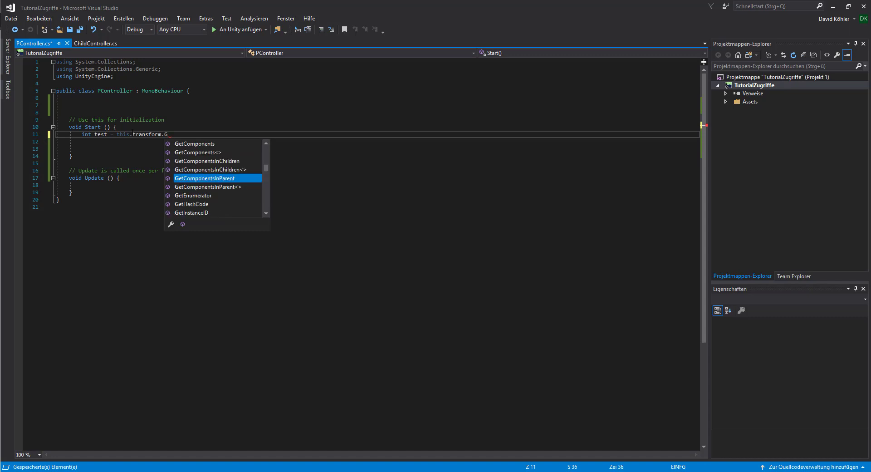
pyautogui.press('Down')
pyautogui.press('Down')
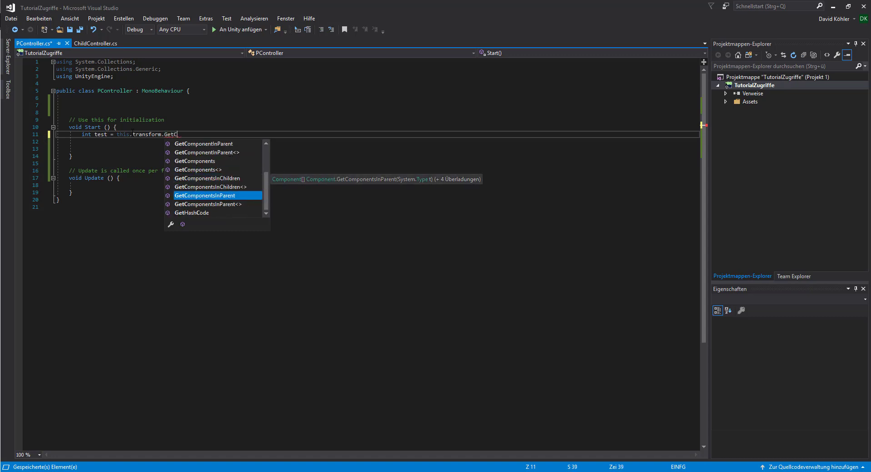
pyautogui.press('Up')
pyautogui.press('Up')
pyautogui.write('Child')
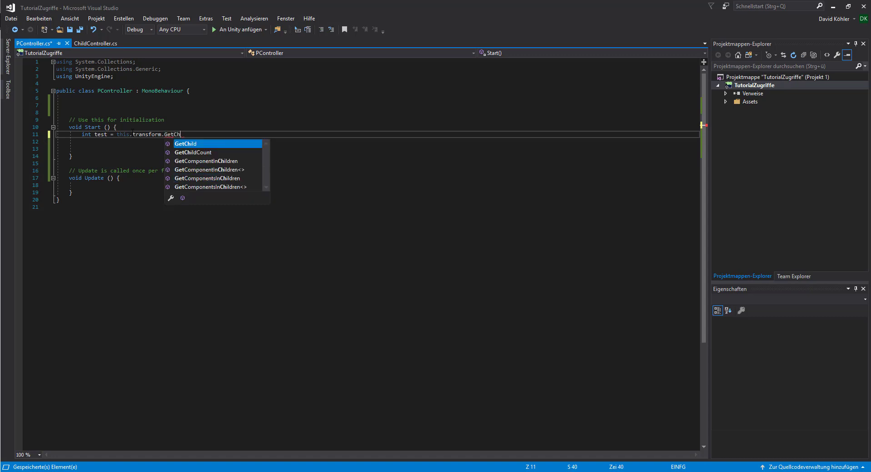
pyautogui.press('Escape')
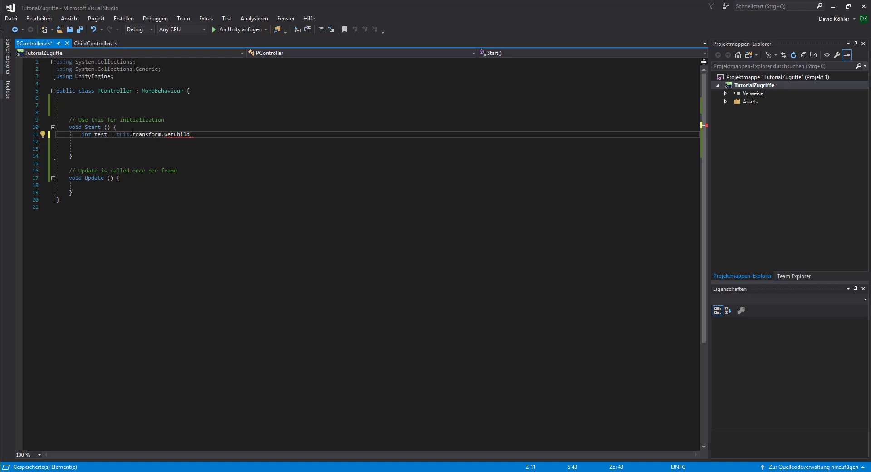
pyautogui.write('(')
pyautogui.moveTo(198, 134); pyautogui.dragTo(165, 135)
pyautogui.click(194, 134)
pyautogui.moveTo(198, 136)
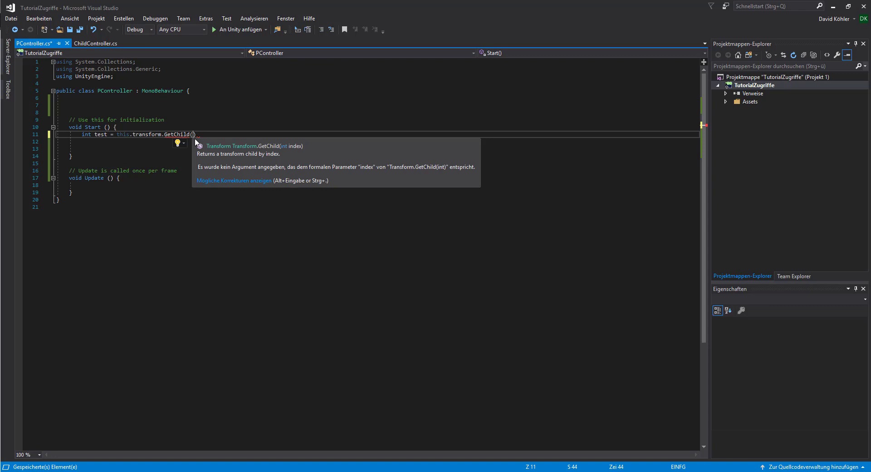
pyautogui.write('0')
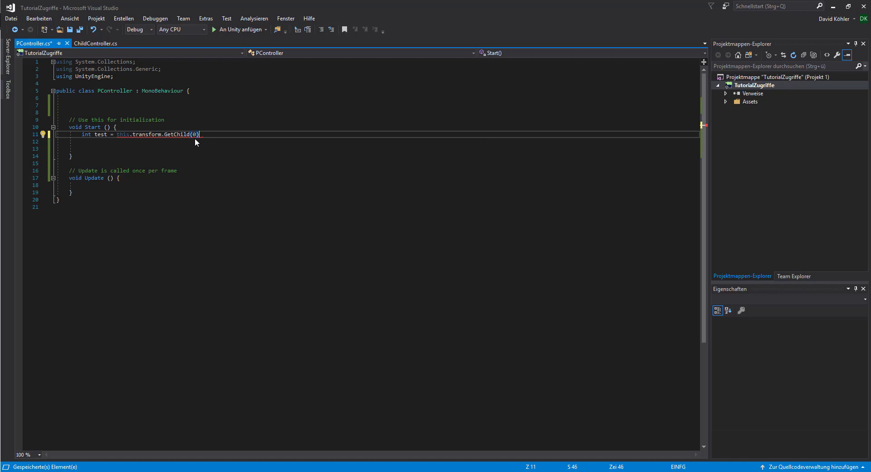
# Finish the line with .GetComponent<ChildController>().ChildInt; check ChildController.cs, then return to Unity
pyautogui.write('.Ge')
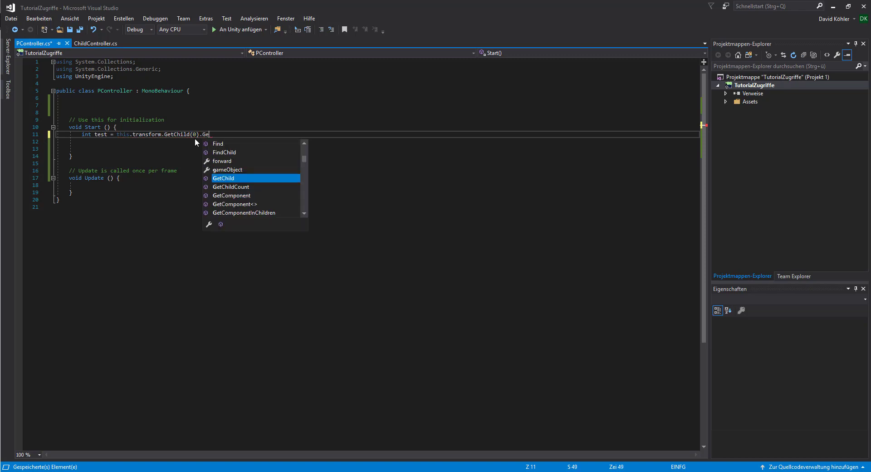
pyautogui.write('t')
pyautogui.press('Down')
pyautogui.press('Down')
pyautogui.press('Down')
pyautogui.press('Tab')
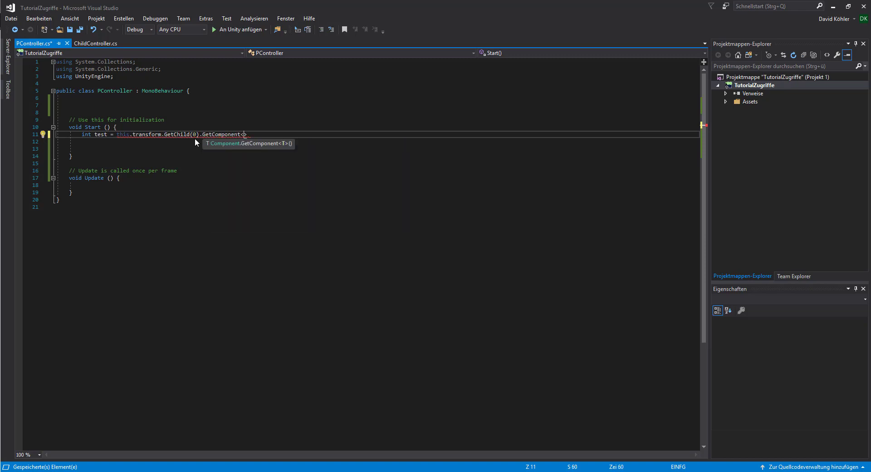
pyautogui.write('Ch')
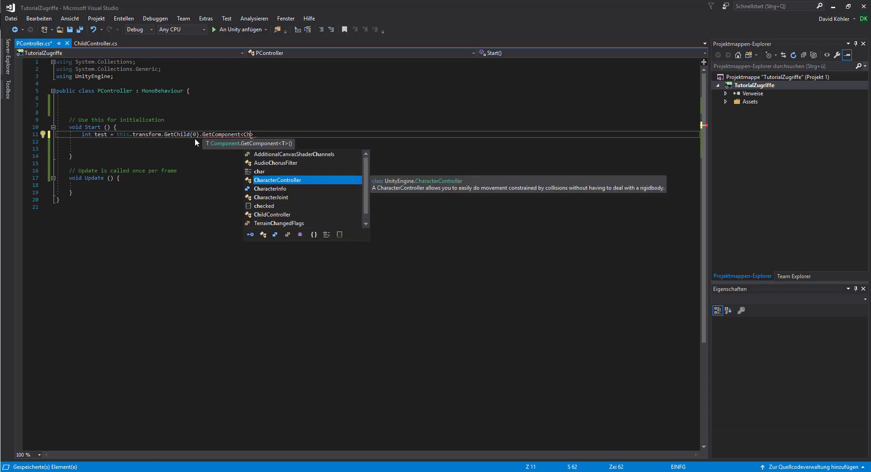
pyautogui.press('Down')
pyautogui.press('Down')
pyautogui.press('Down')
pyautogui.press('Down')
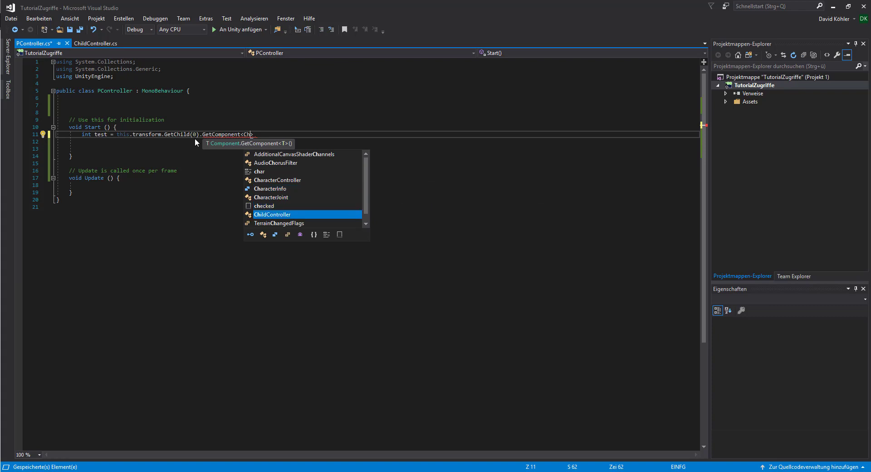
pyautogui.write('>')
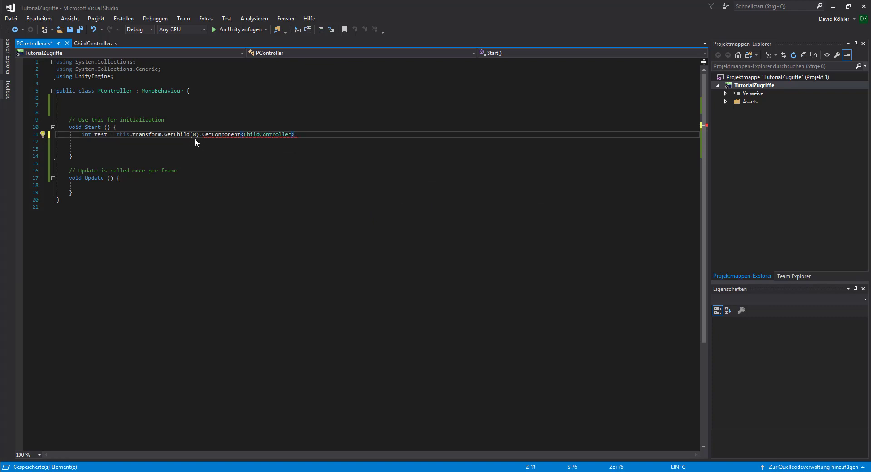
pyautogui.write('()')
pyautogui.write('.')
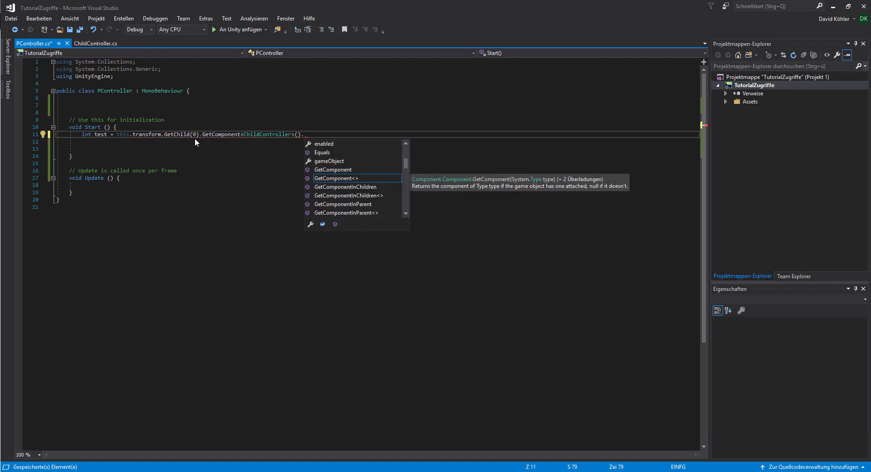
pyautogui.write('Ch')
pyautogui.press('Tab')
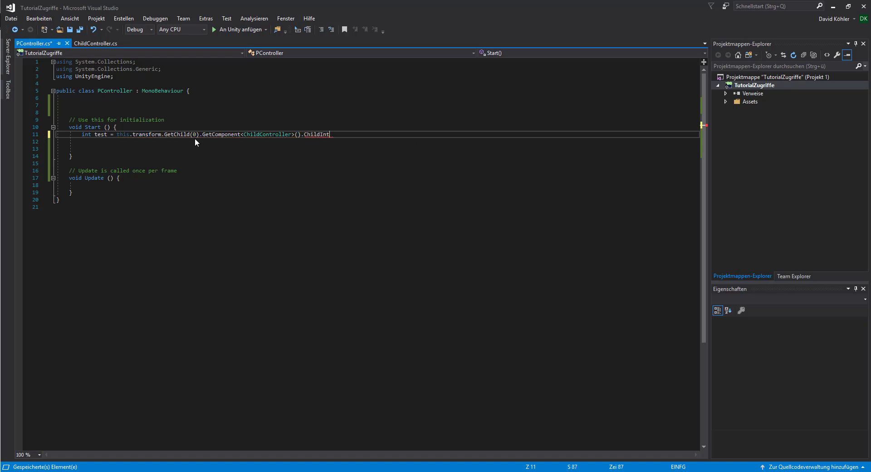
pyautogui.write(';')
pyautogui.click(89, 42)
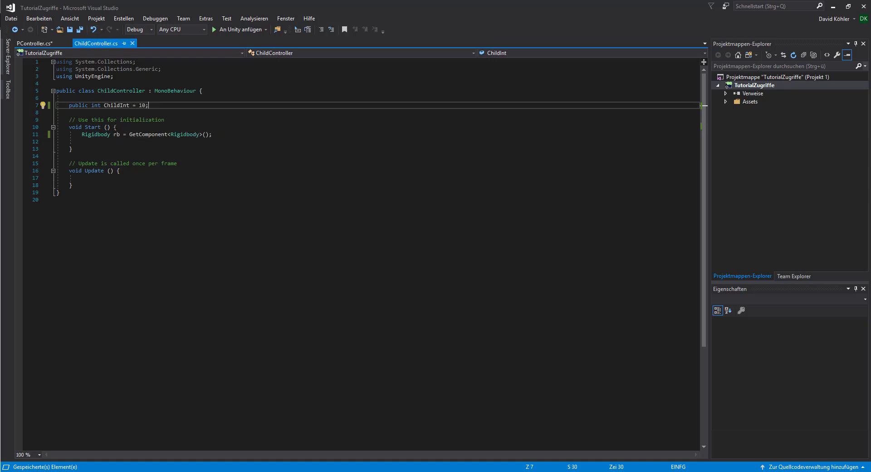
pyautogui.hotkey('ctrl', 'Tab')
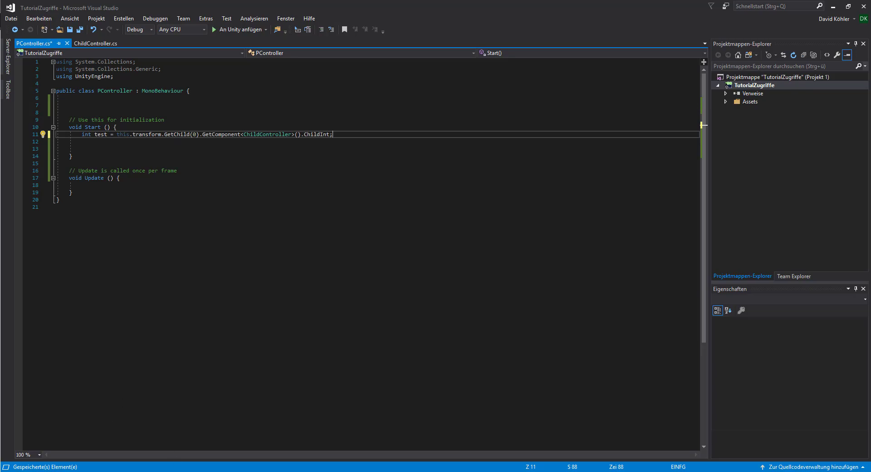
pyautogui.hotkey('alt', 'Tab')
pyautogui.click(623, 85)
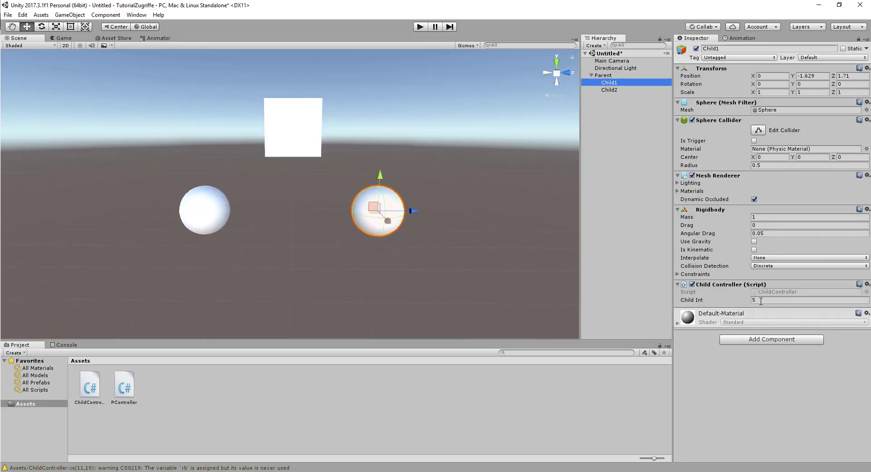
pyautogui.click(608, 76)
pyautogui.click(611, 83)
pyautogui.click(719, 284)
pyautogui.click(719, 288)
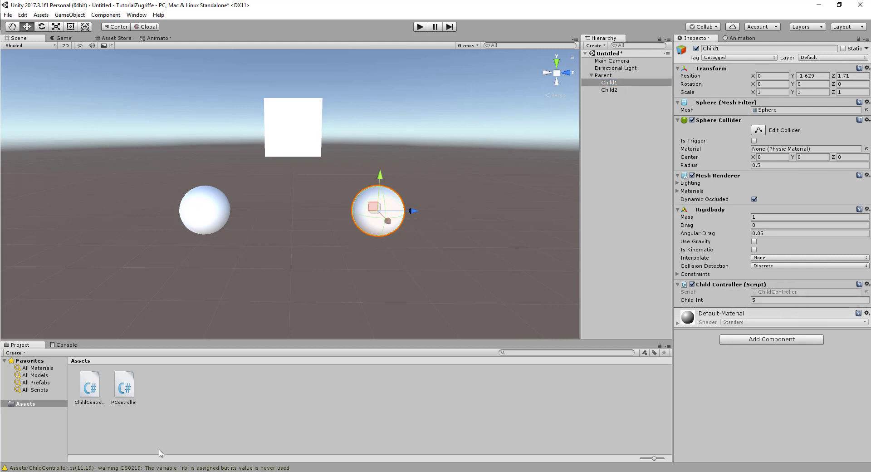
pyautogui.hotkey('alt', 'Tab')
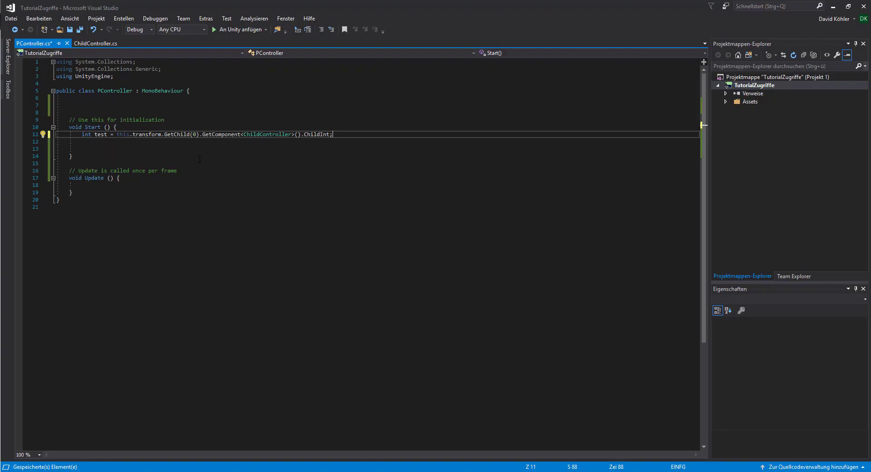
# Add Debug.Log(test); on line 12 of PController's Start and save PController.cs
pyautogui.click(295, 148)
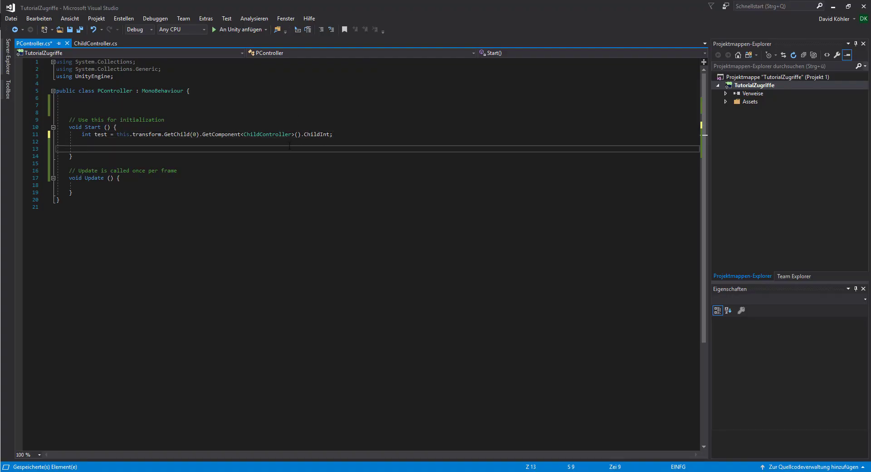
pyautogui.click(278, 142)
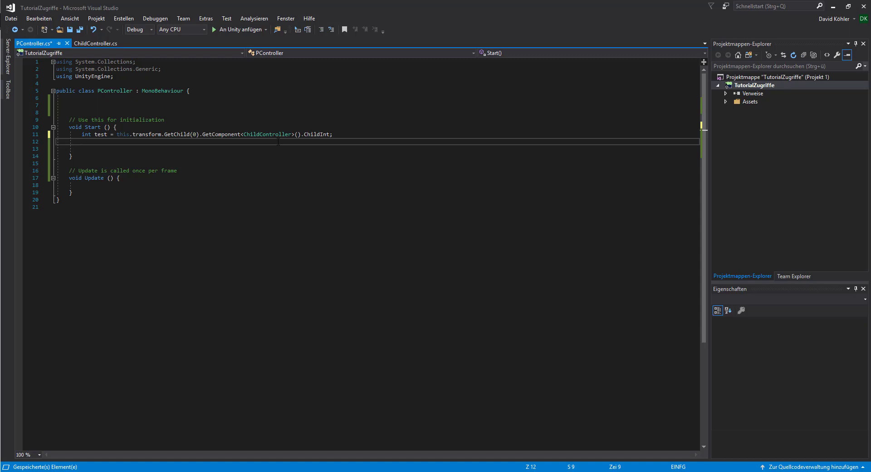
pyautogui.write('D')
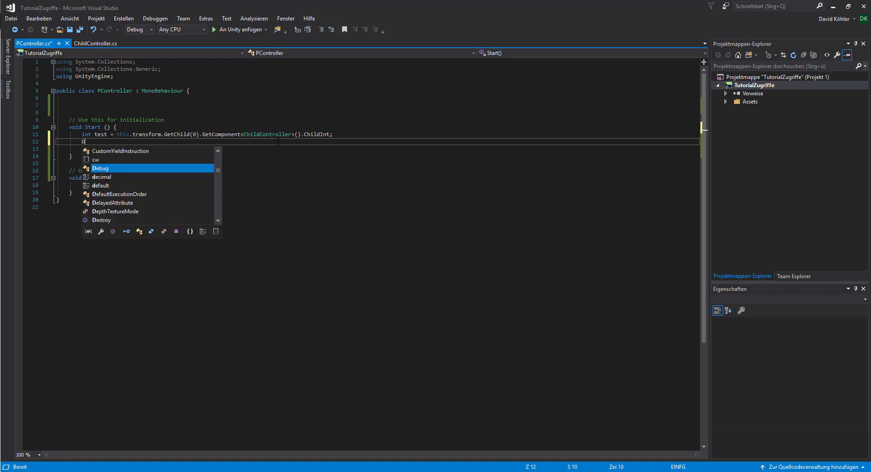
pyautogui.write('e')
pyautogui.press('Tab')
pyautogui.write('.L')
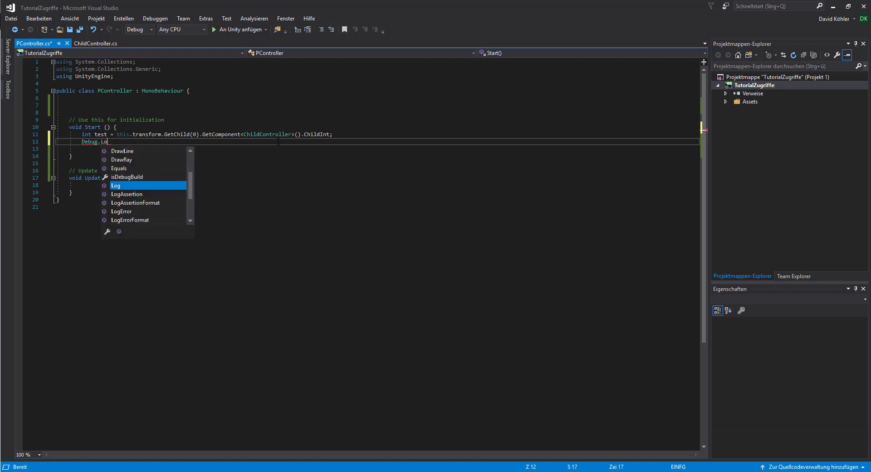
pyautogui.write('og')
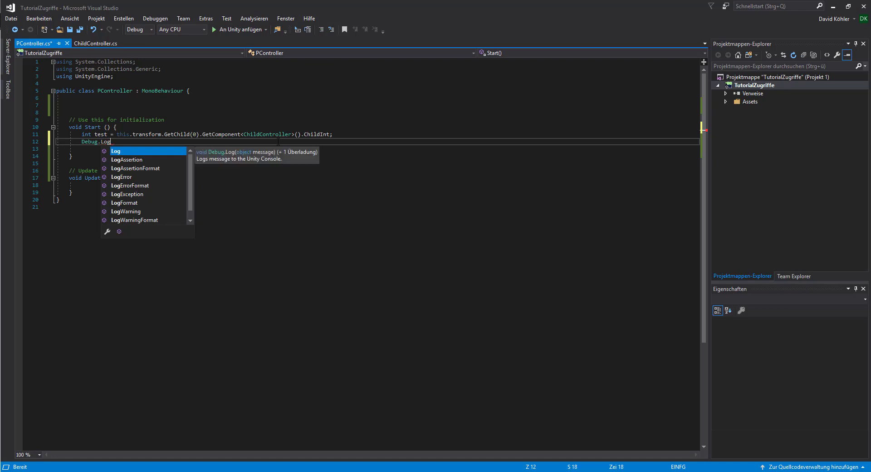
pyautogui.write('(te')
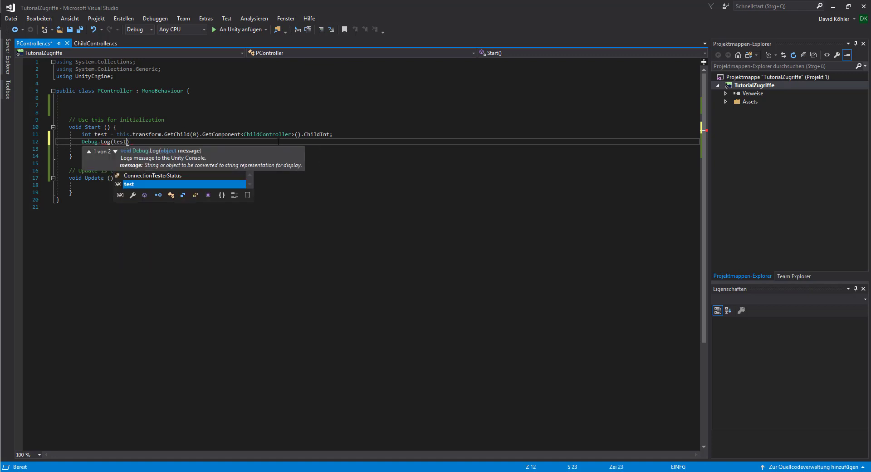
pyautogui.write('st')
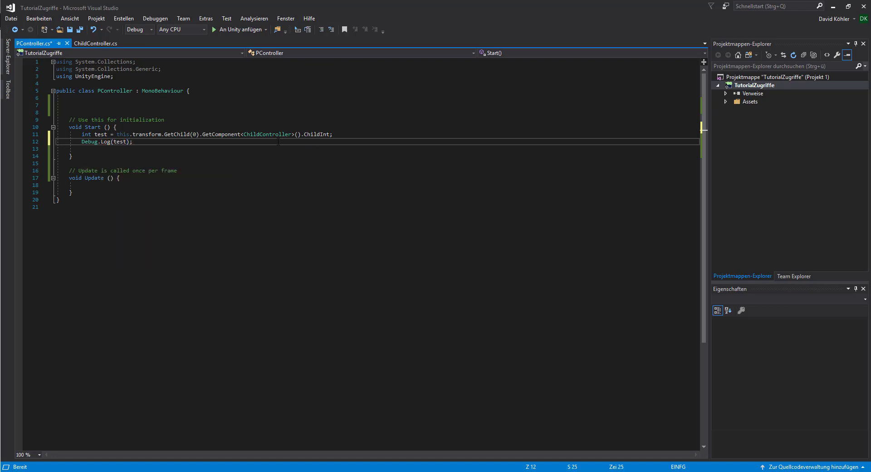
pyautogui.hotkey('ctrl', 's')
# Play the scene in Unity, check that the Console logs 5, stop, and reopen PController
pyautogui.hotkey('alt', 'Tab')
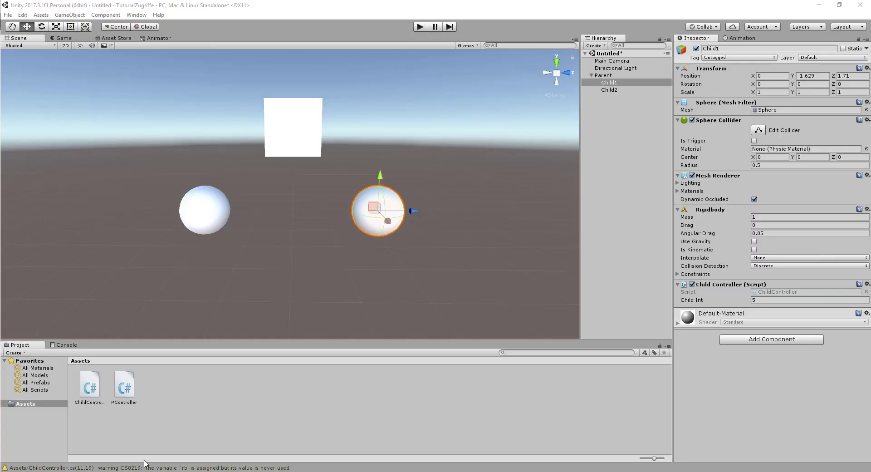
pyautogui.click(420, 27)
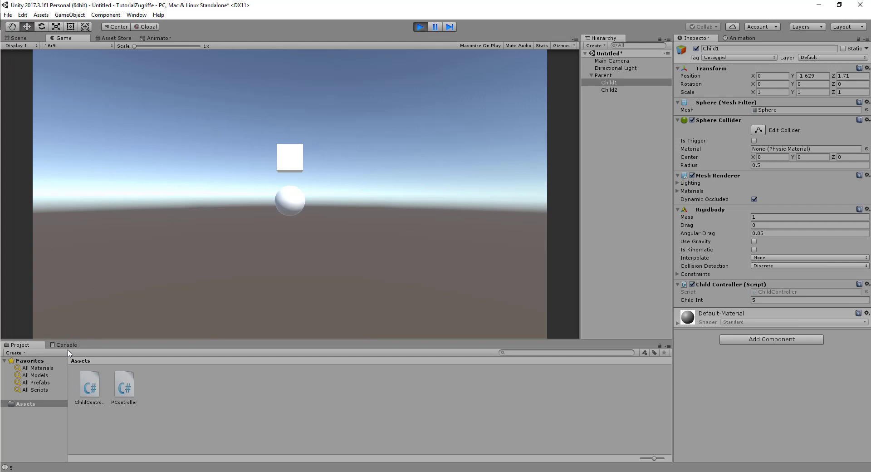
pyautogui.click(68, 345)
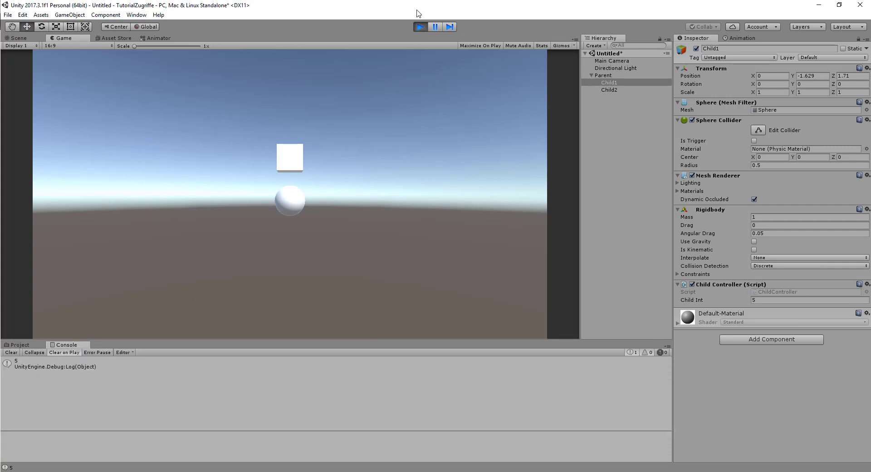
pyautogui.click(421, 27)
pyautogui.doubleClick(75, 467)
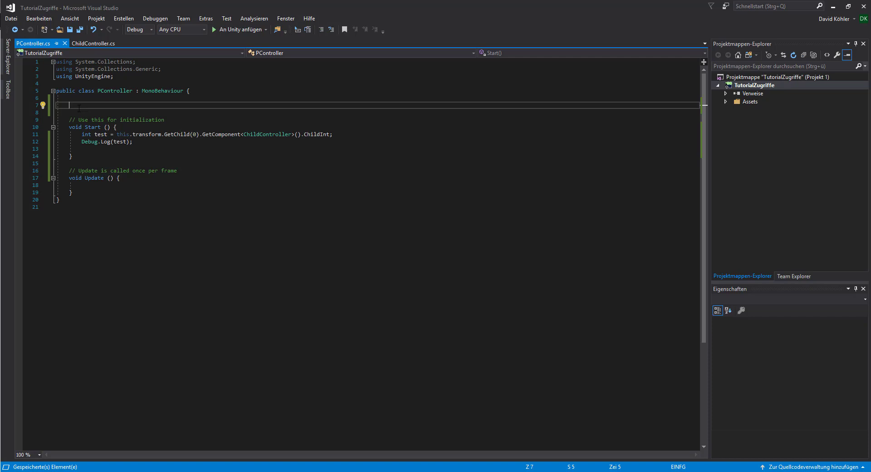
# Declare 'public int PInt = 9;' in PController
pyautogui.write('public')
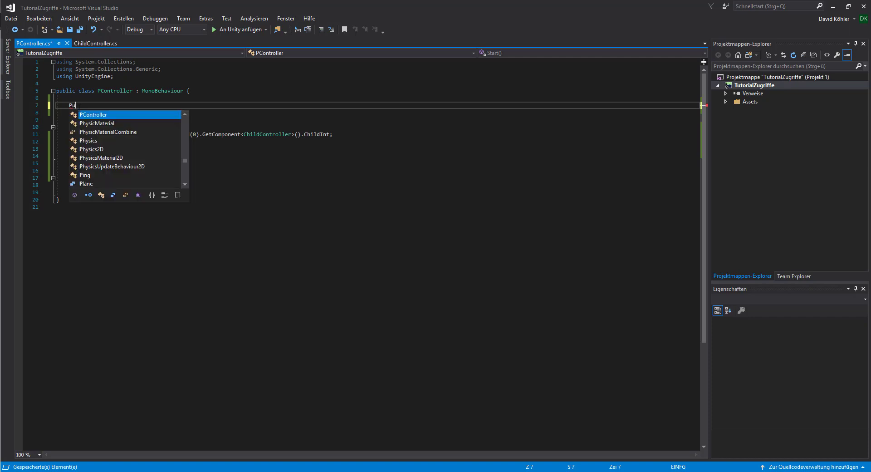
pyautogui.write(' int')
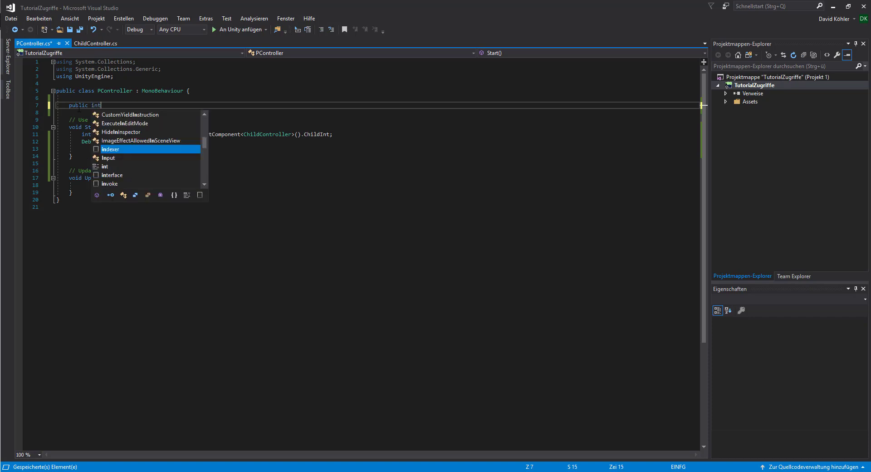
pyautogui.write(' PInt')
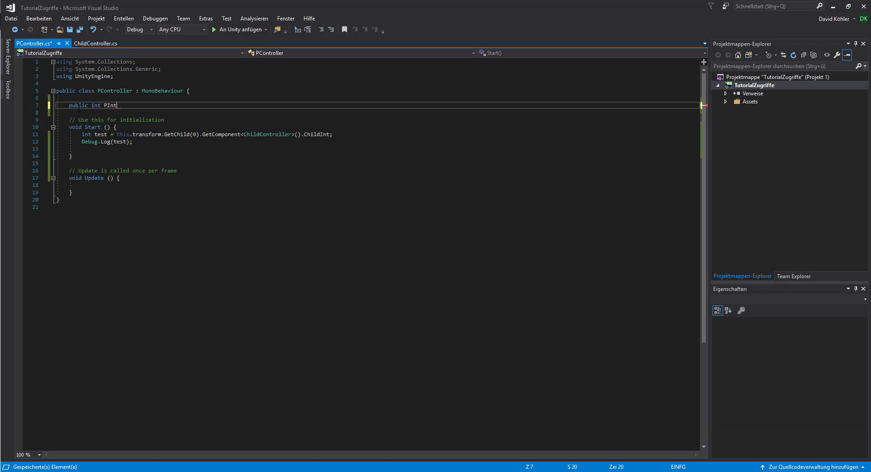
pyautogui.write(';')
pyautogui.click(117, 107)
pyautogui.write('= 9')
# In ChildController's Start, add 'int Test1 = GetComponentInParent<PController>().PInt;'
pyautogui.click(96, 43)
pyautogui.click(122, 147)
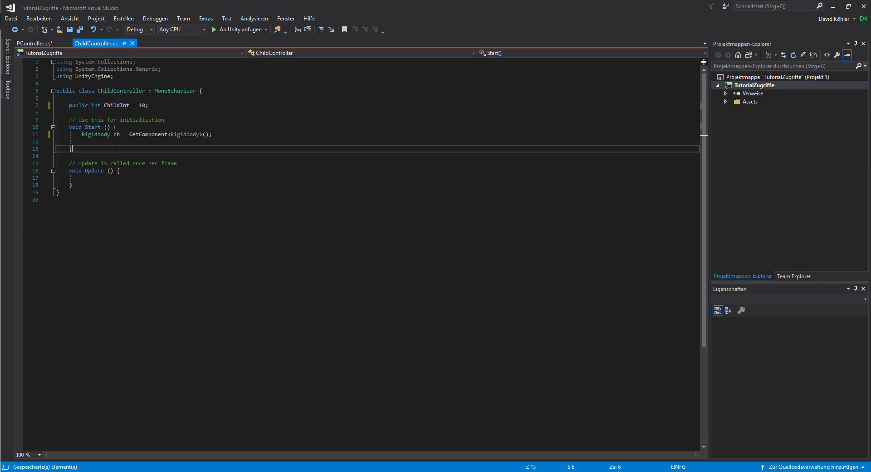
pyautogui.click(123, 142)
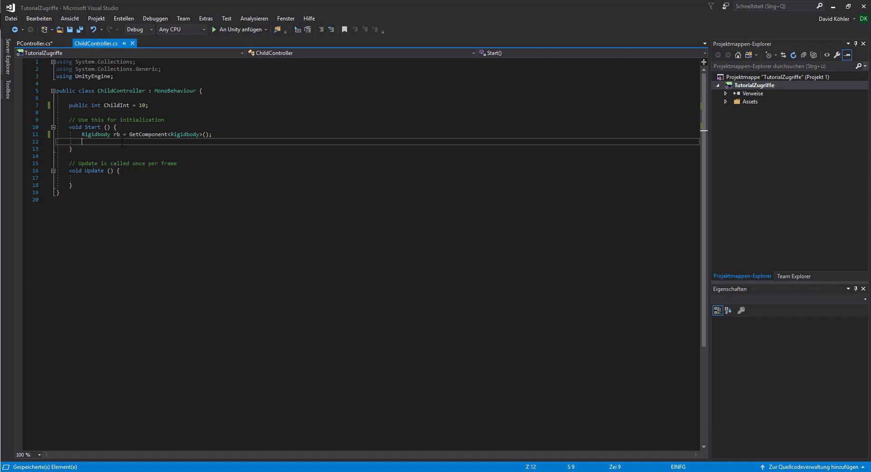
pyautogui.write('i')
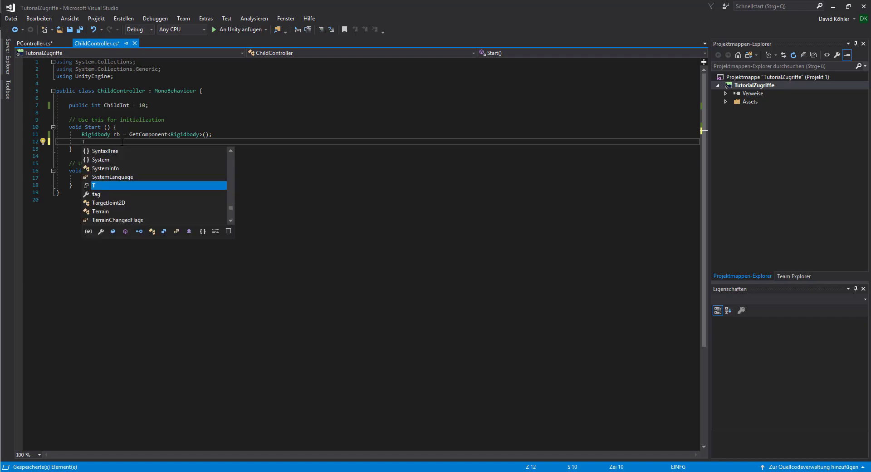
pyautogui.write('nt ')
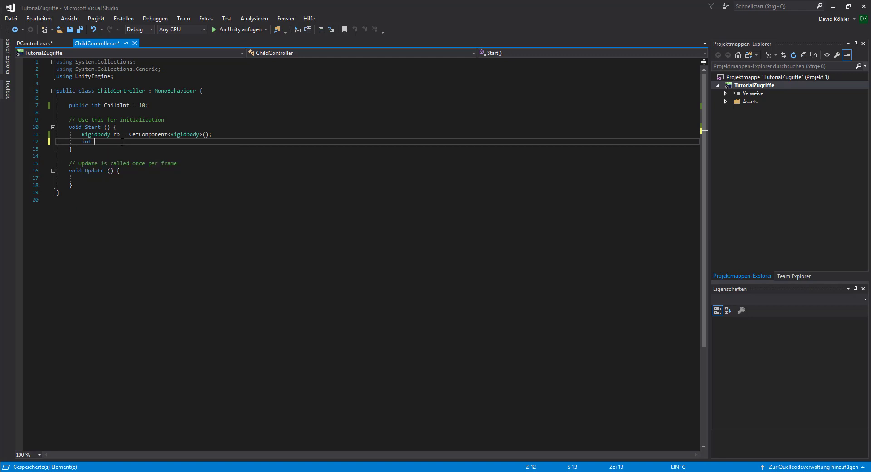
pyautogui.write('Test1')
pyautogui.write(' = ')
pyautogui.write('Get')
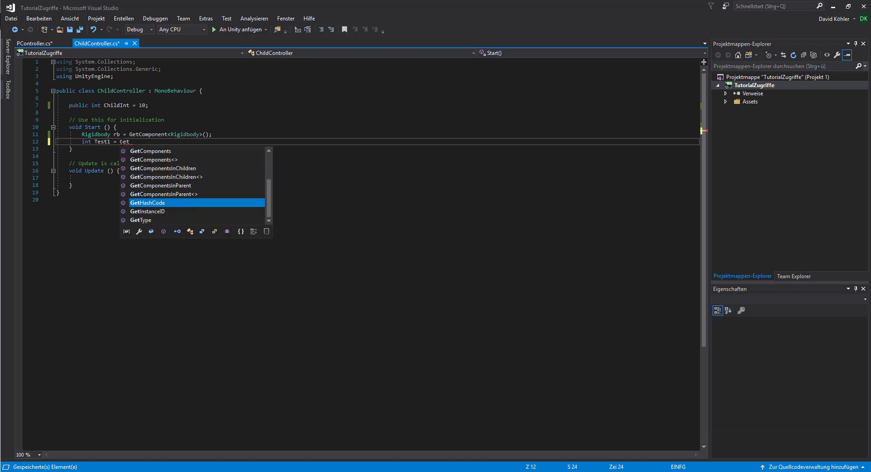
pyautogui.press('Up')
pyautogui.press('Up')
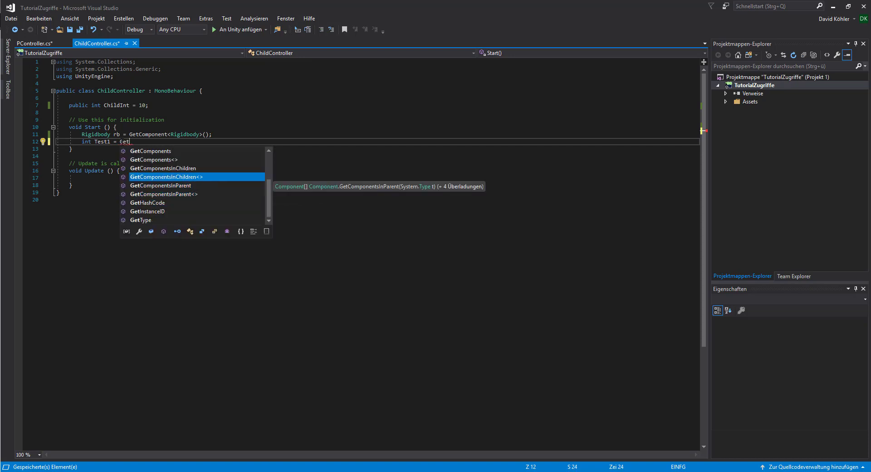
pyautogui.press('Down')
pyautogui.press('Tab')
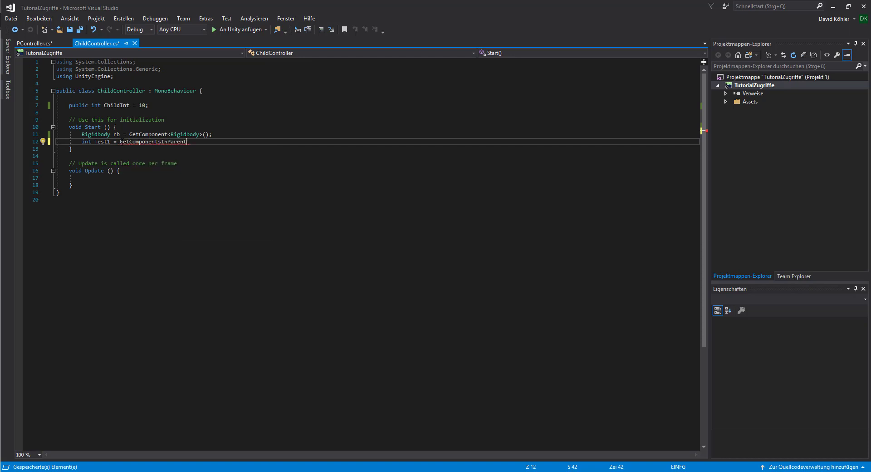
pyautogui.click(148, 142)
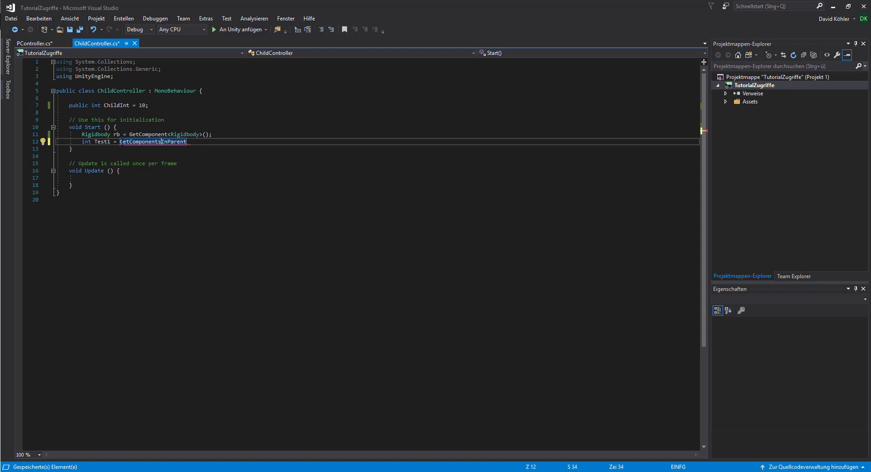
pyautogui.press('BackSpace')
pyautogui.write('<')
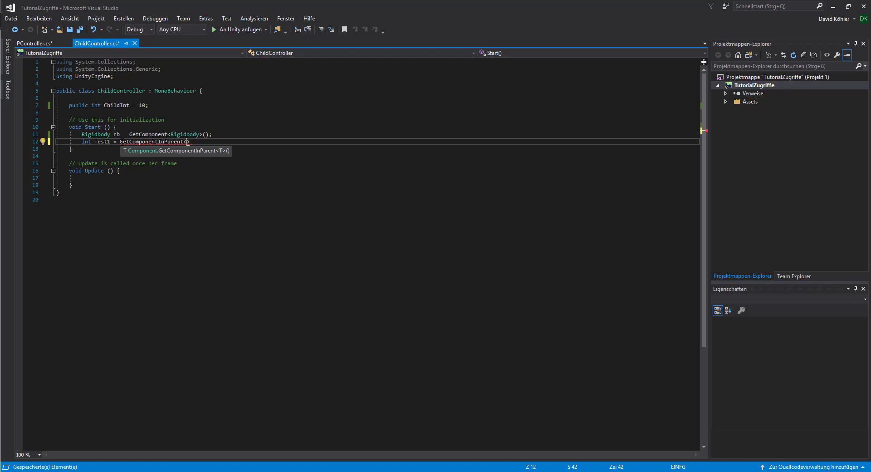
pyautogui.write('PC')
pyautogui.press('Tab')
pyautogui.write('>()')
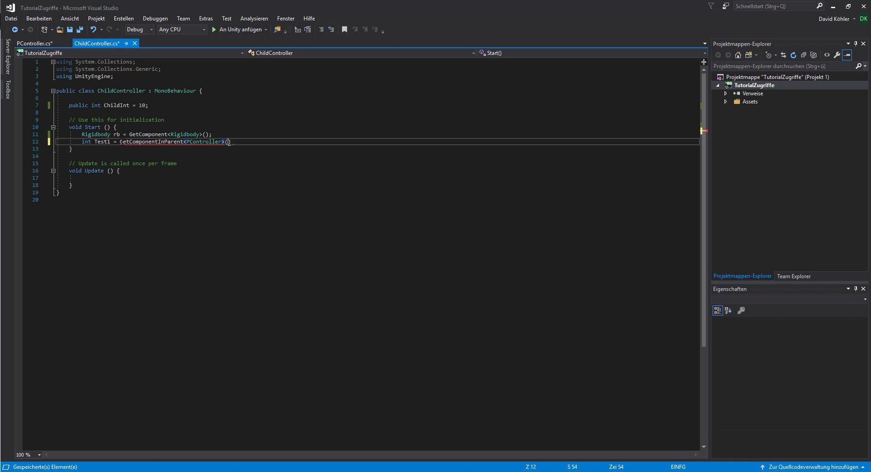
pyautogui.write('.')
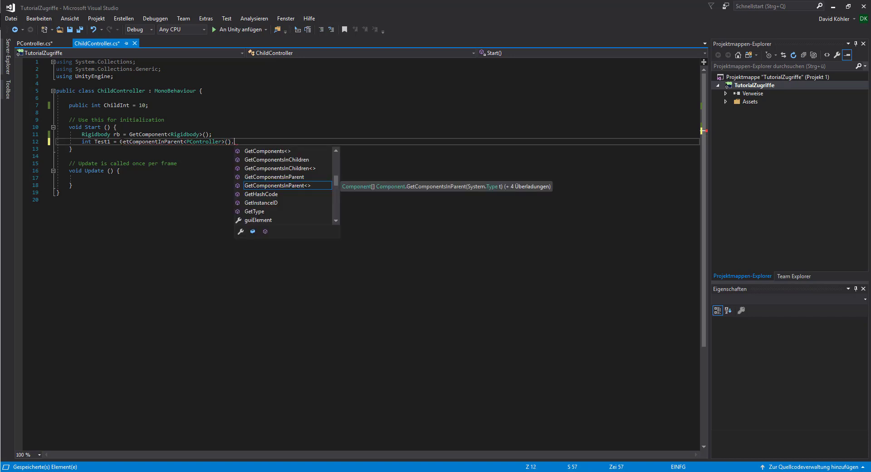
pyautogui.write('P')
pyautogui.press('Tab')
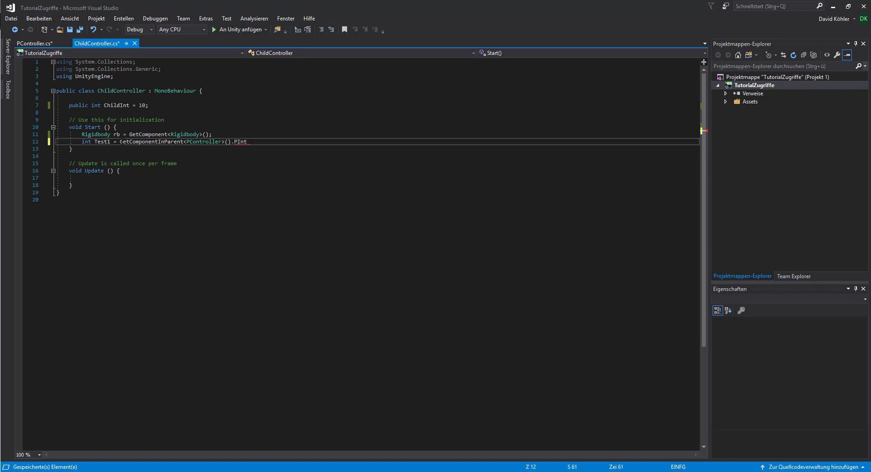
pyautogui.write(';')
# Add Debug.Log(Test1); on the next line of ChildController's Start
pyautogui.press('Return')
pyautogui.write('D')
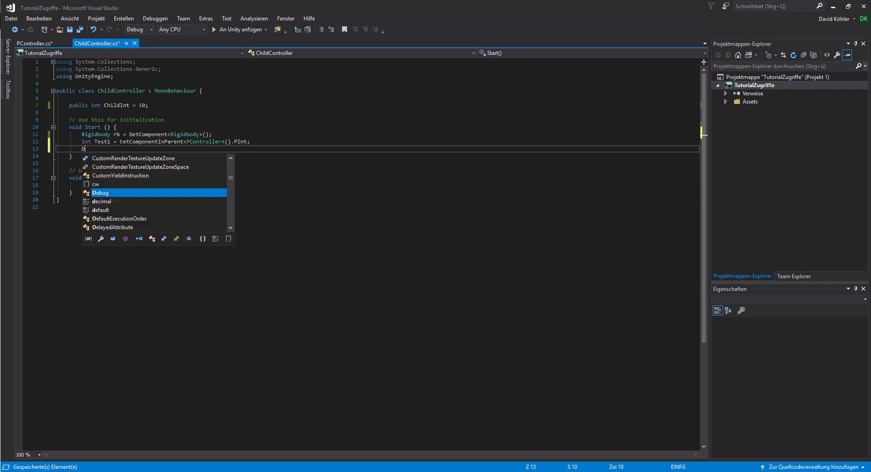
pyautogui.press('Tab')
pyautogui.write('.')
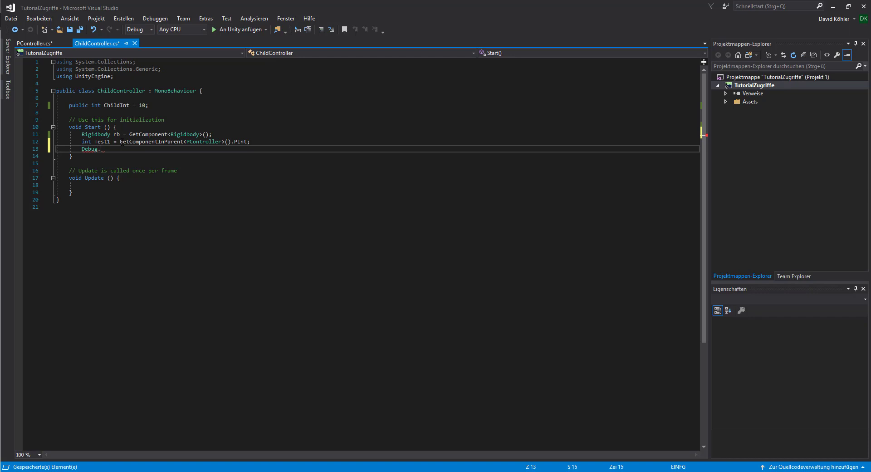
pyautogui.write('L')
pyautogui.press('Tab')
pyautogui.write('(')
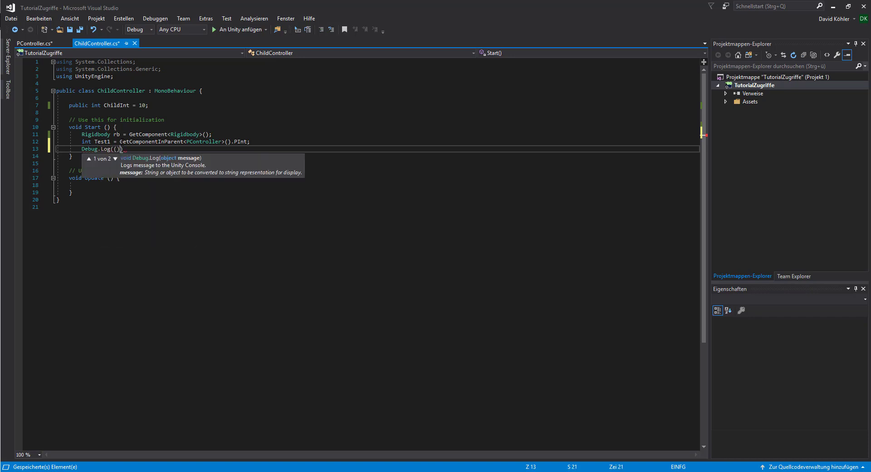
pyautogui.write('Te')
pyautogui.write('ts')
pyautogui.press('BackSpace')
pyautogui.press('BackSpace')
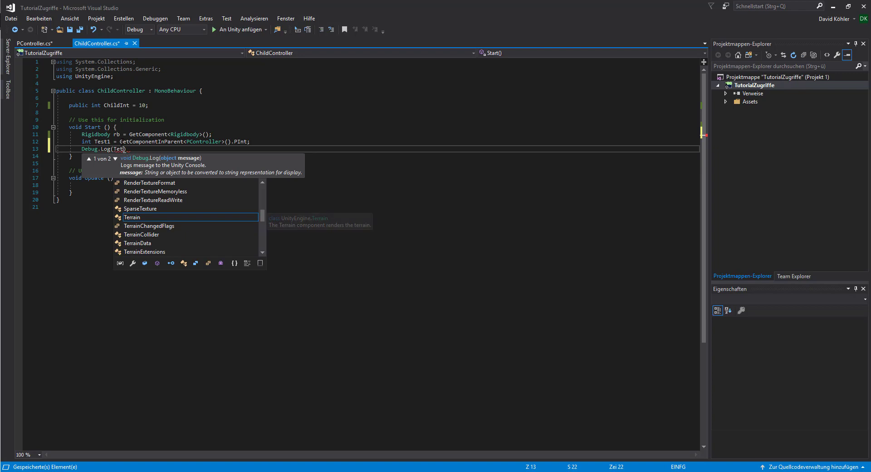
pyautogui.write('sz1')
pyautogui.press('BackSpace')
pyautogui.press('BackSpace')
pyautogui.write('t')
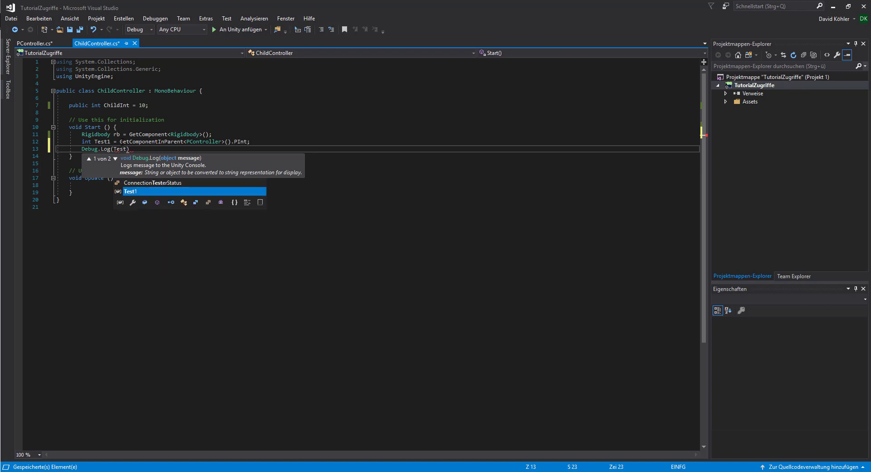
pyautogui.write('1);')
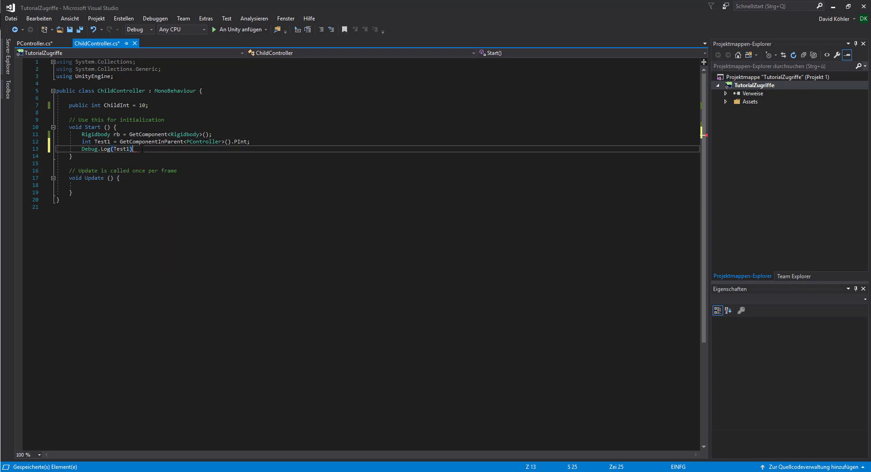
# Save both ChildController and PController scripts and return to Unity
pyautogui.hotkey('ctrl', 's')
pyautogui.click(33, 43)
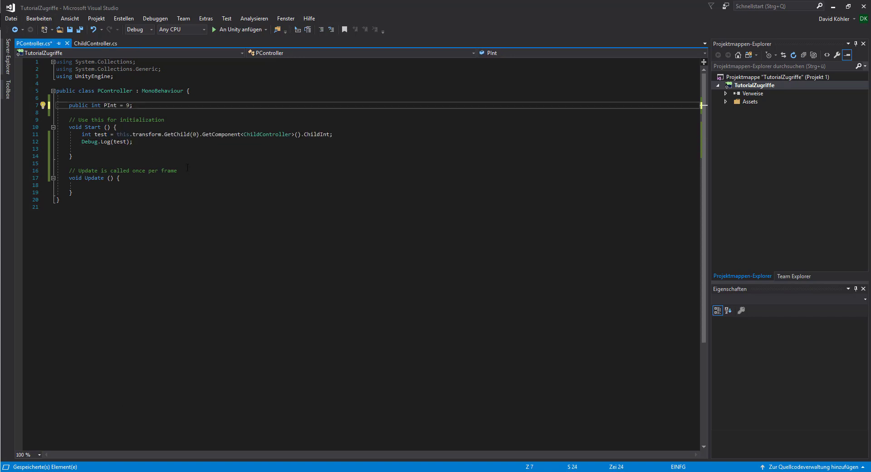
pyautogui.hotkey('ctrl', 's')
pyautogui.hotkey('alt', 'Tab')
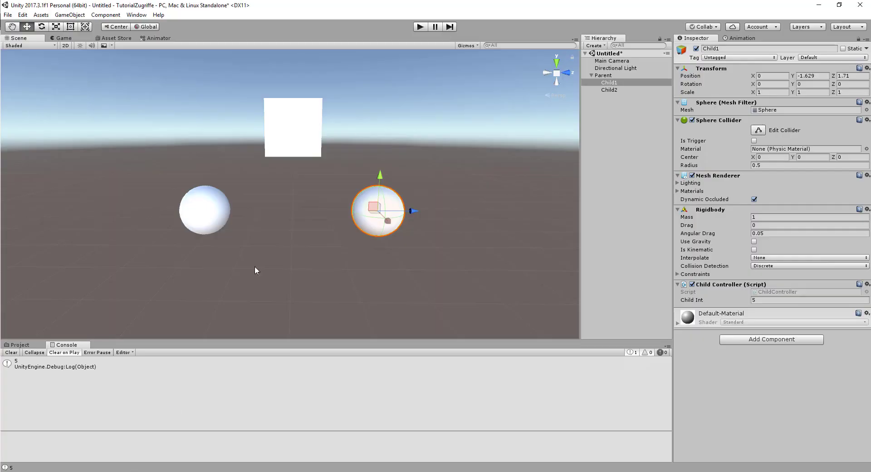
# Play the scene and compare the Child1, Child2 and Parent values in the Inspector, then stop
pyautogui.click(420, 27)
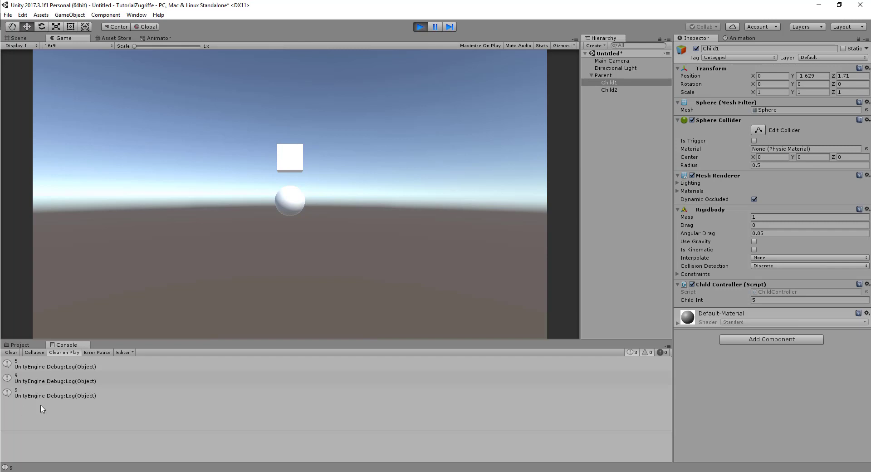
pyautogui.click(615, 83)
pyautogui.click(617, 91)
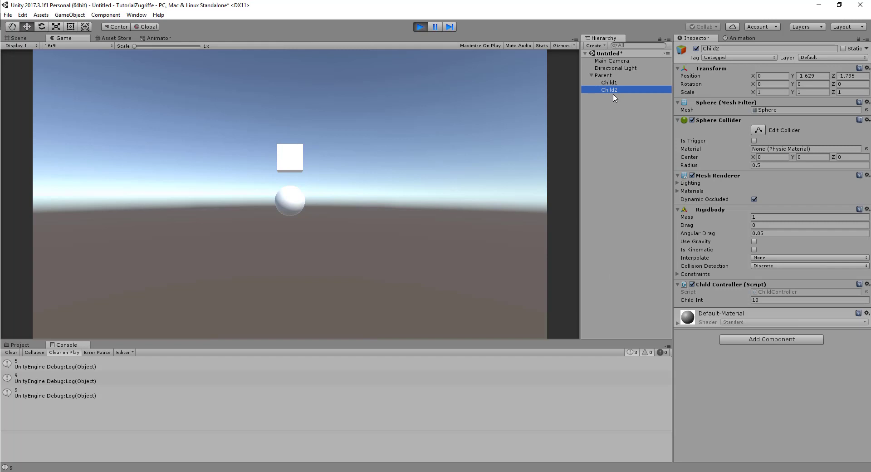
pyautogui.click(608, 76)
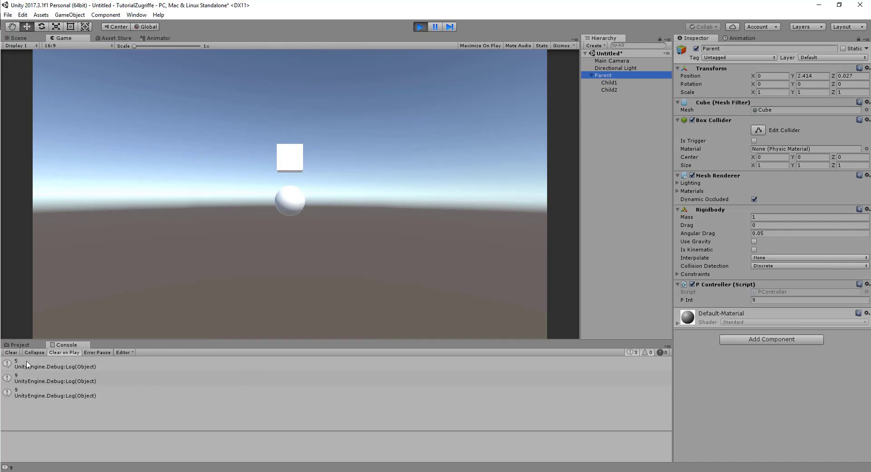
pyautogui.click(416, 28)
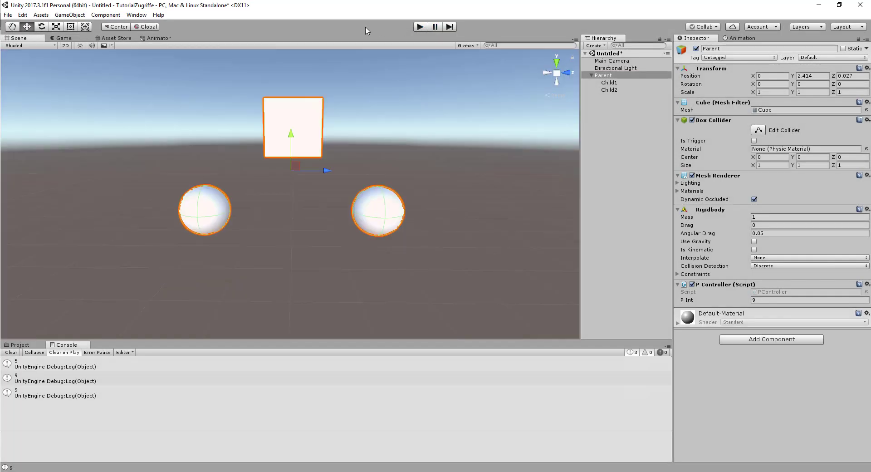